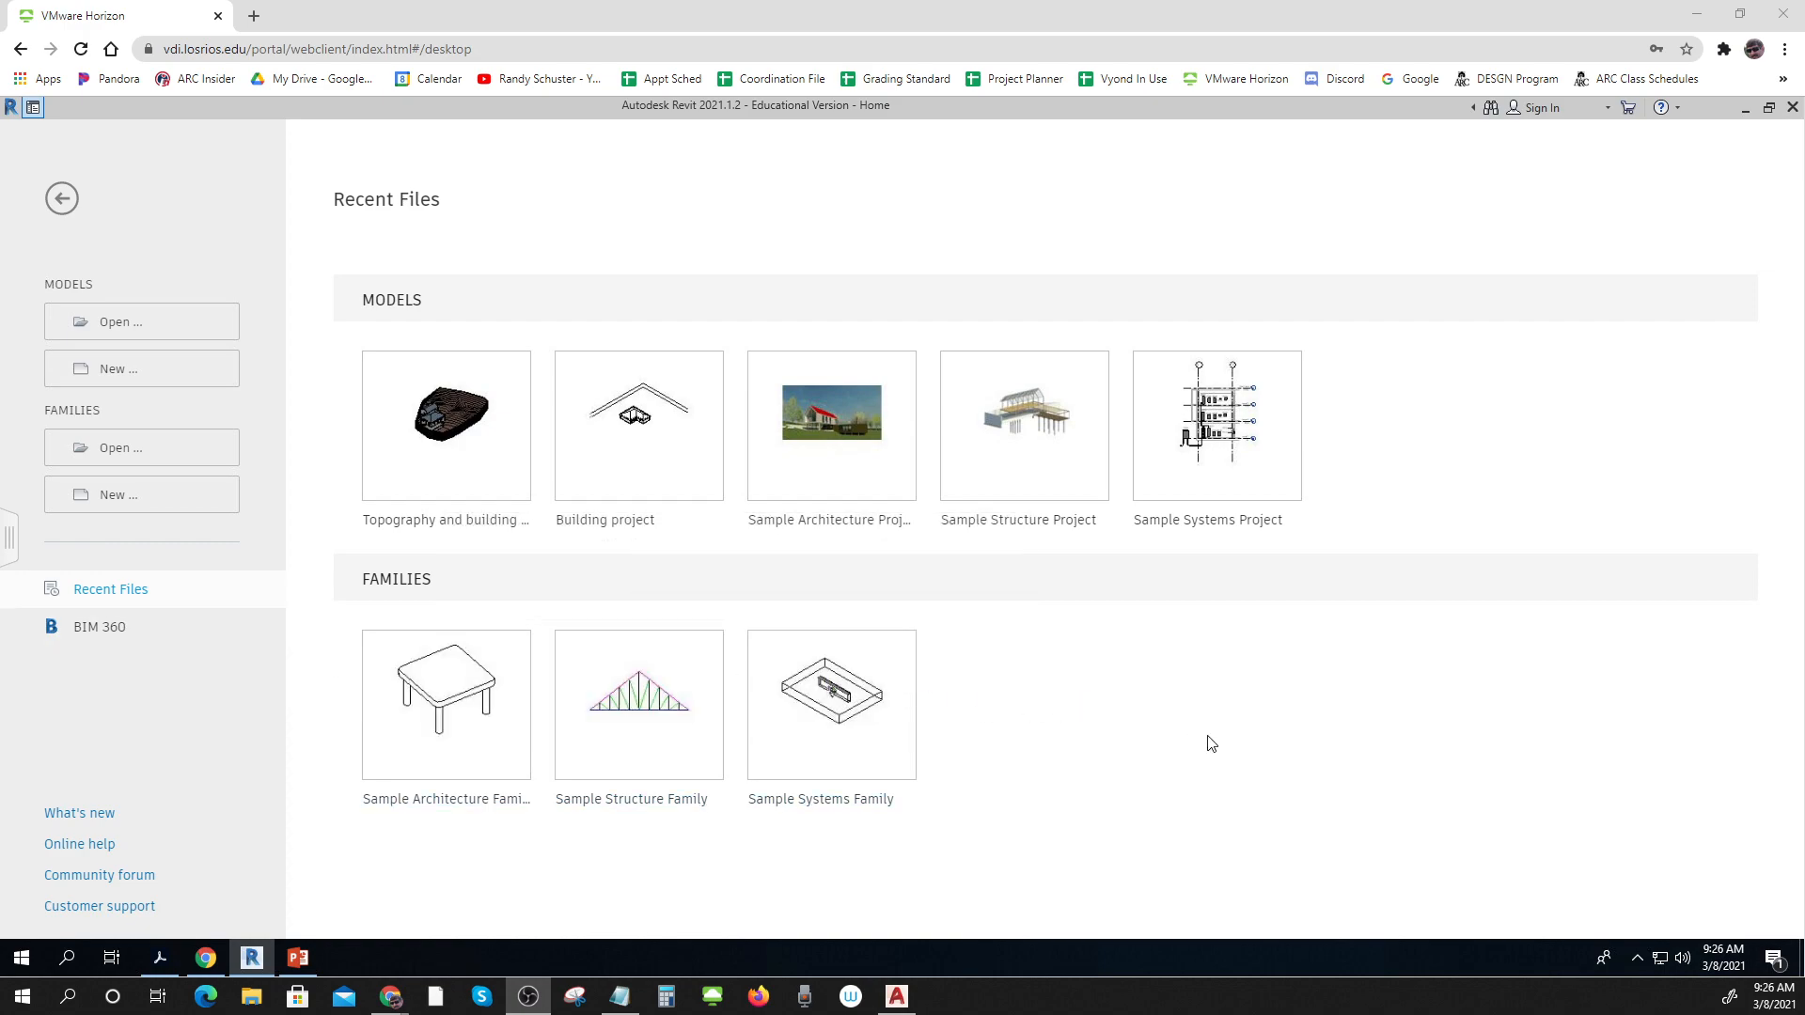
- Create a new project from the Imperial-Architectural Template
left_click(121, 368)
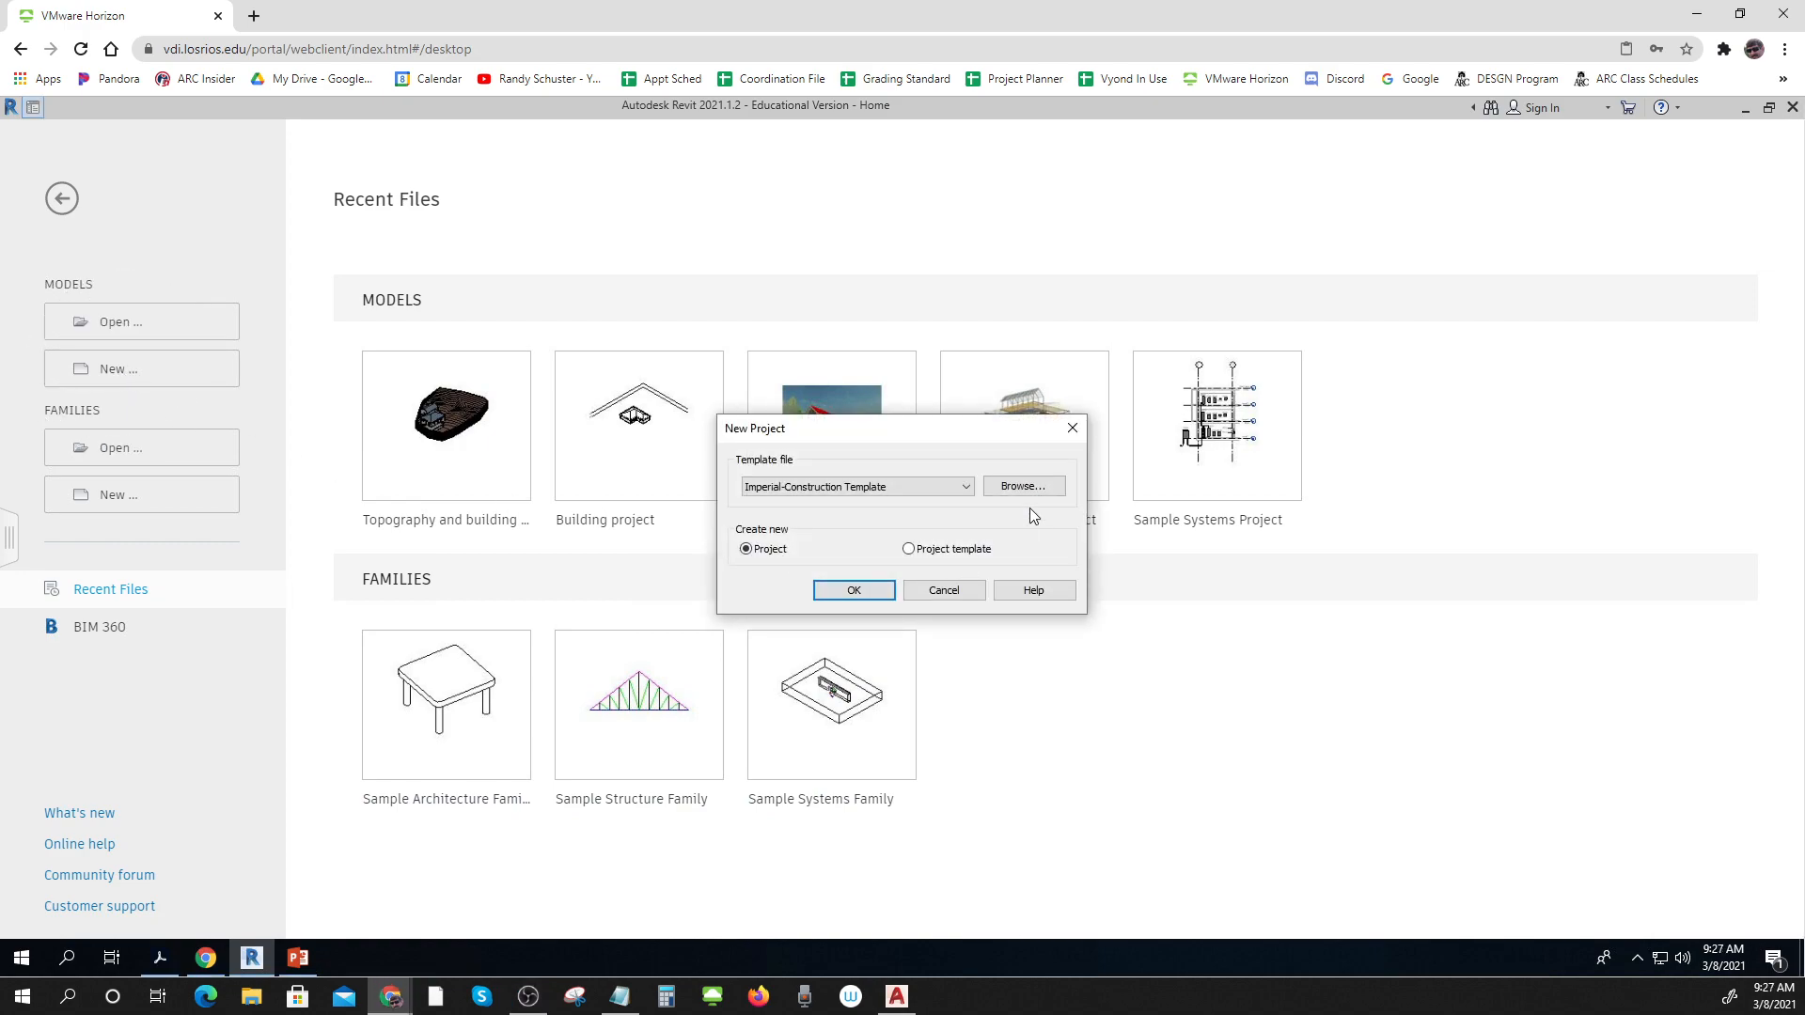
left_click(967, 487)
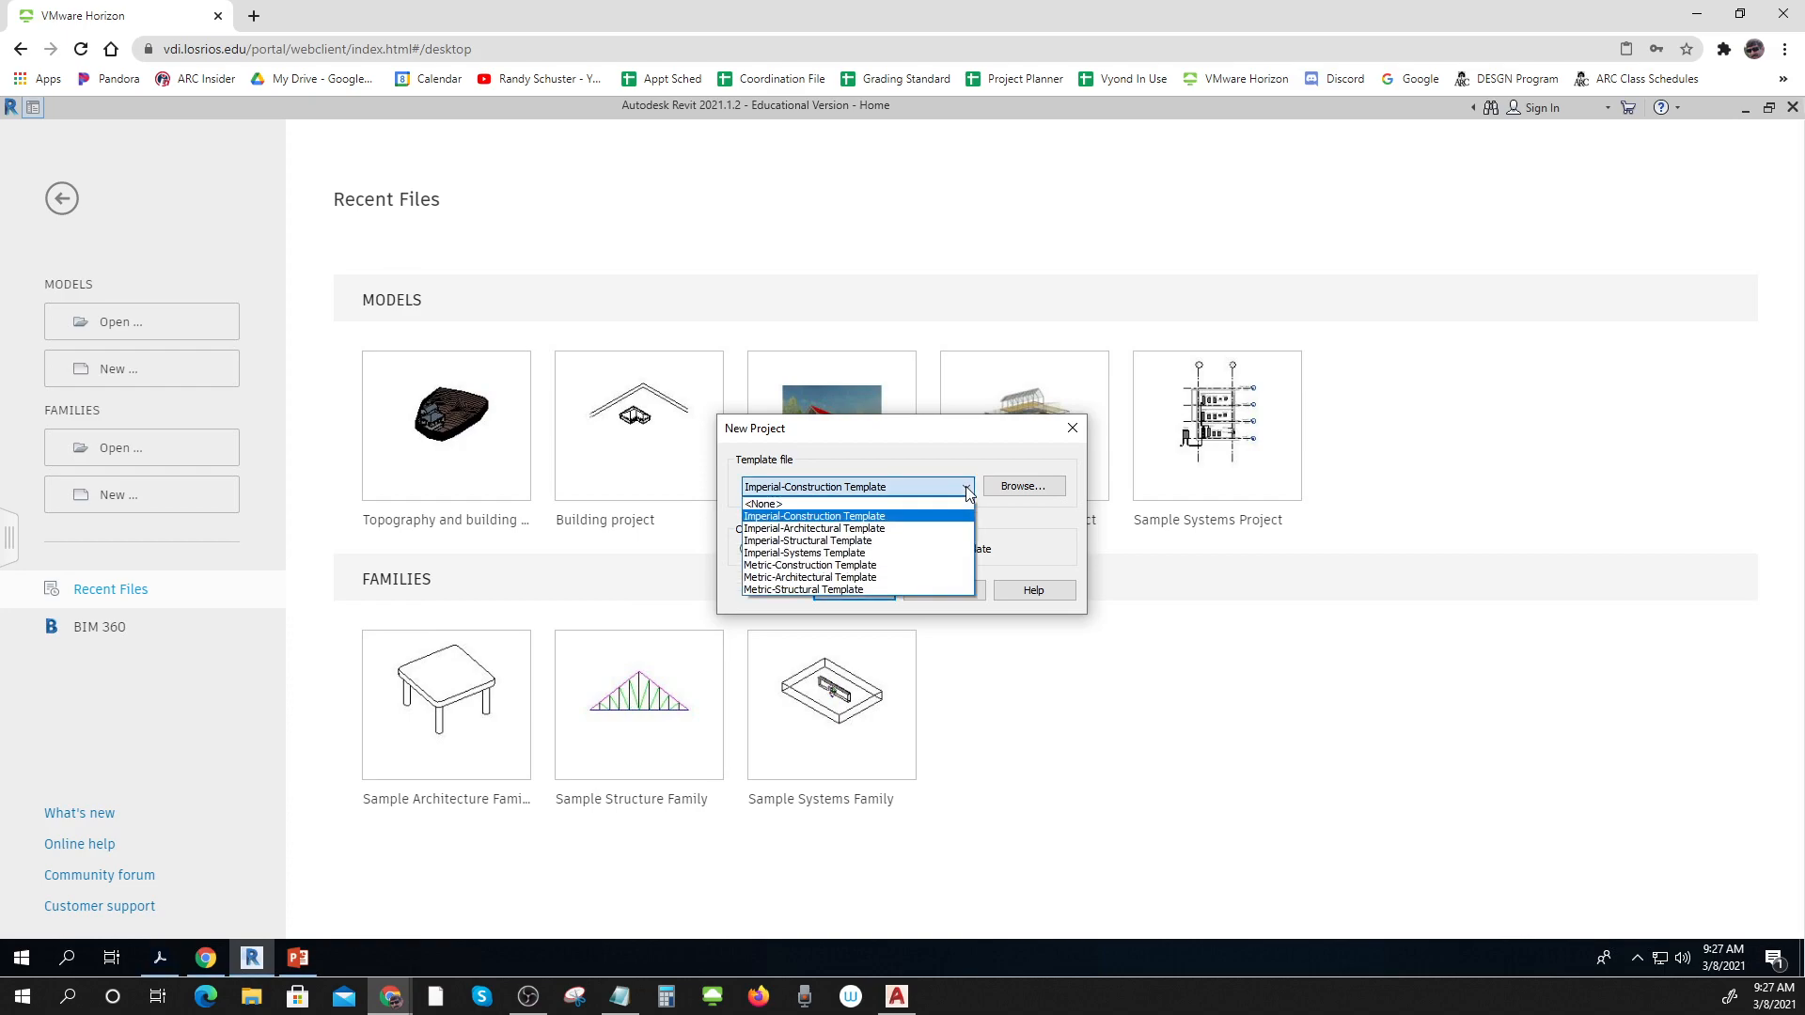
left_click(863, 532)
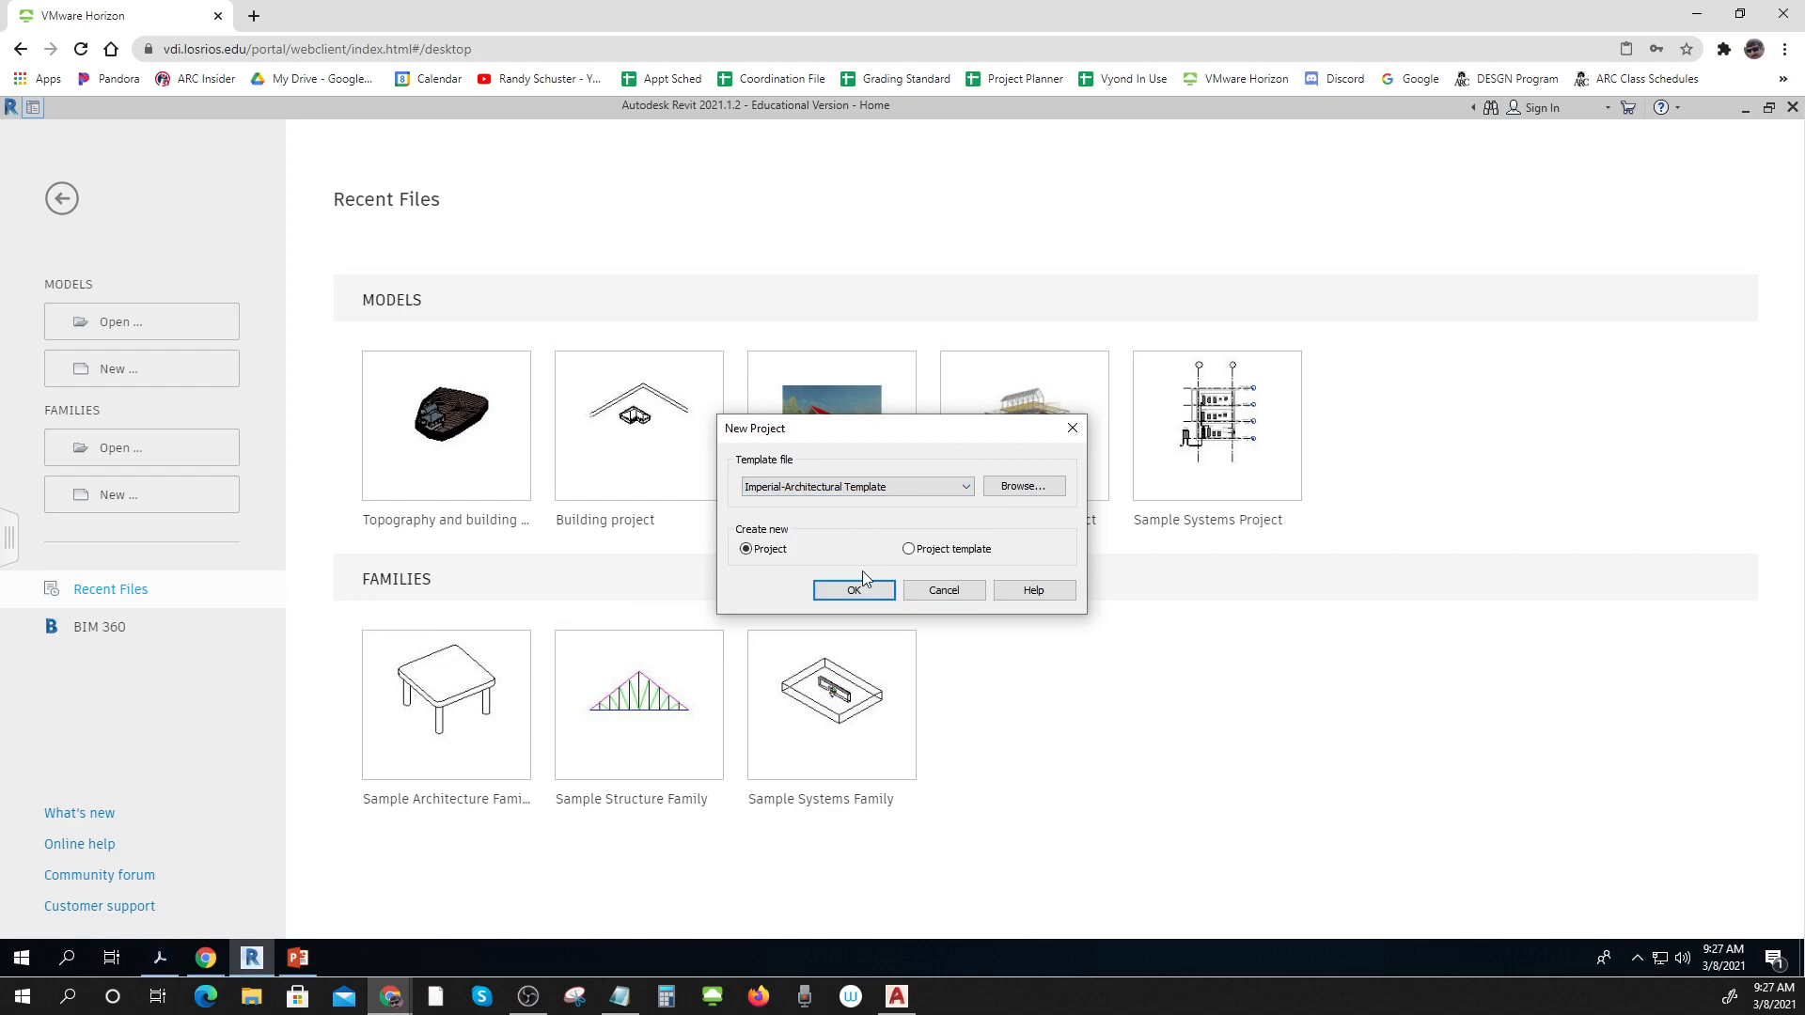
key("ctrl")
left_click(853, 592)
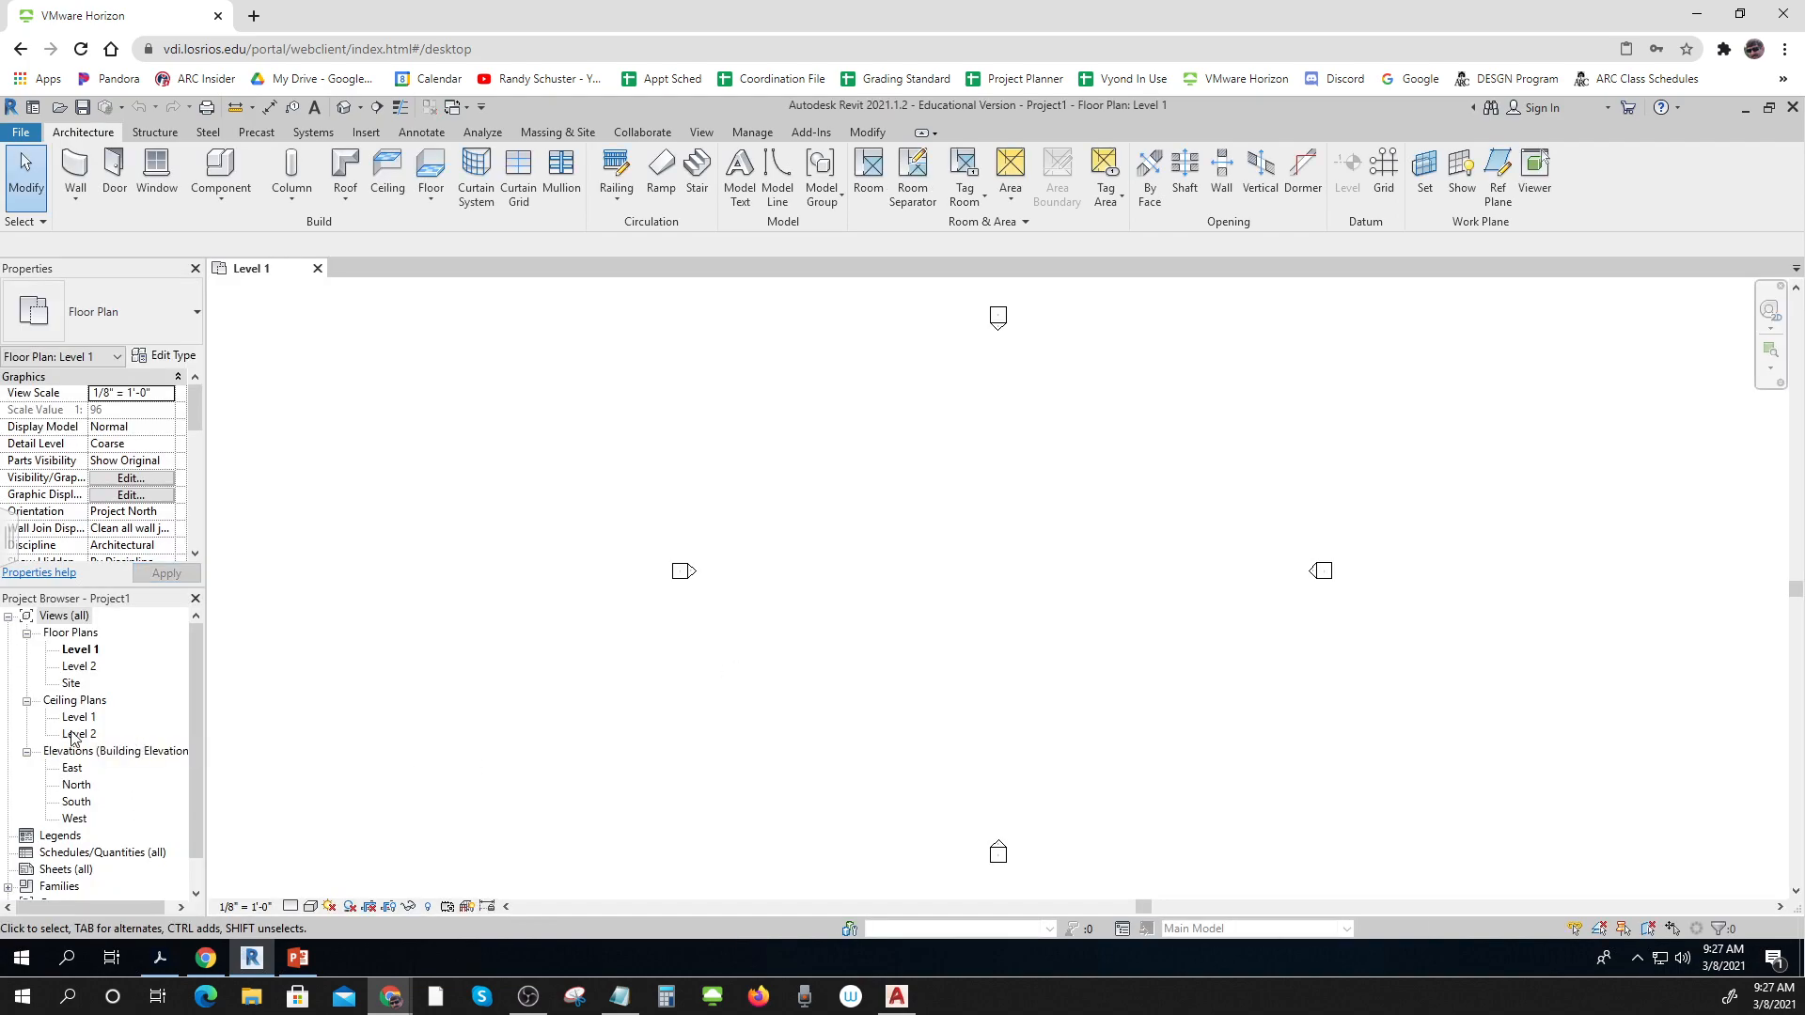
- Inspect the Site floor plan's view scale in its properties without opening that view
key("ctrl")
key("ctrl")
key("ctrl")
key("ctrl")
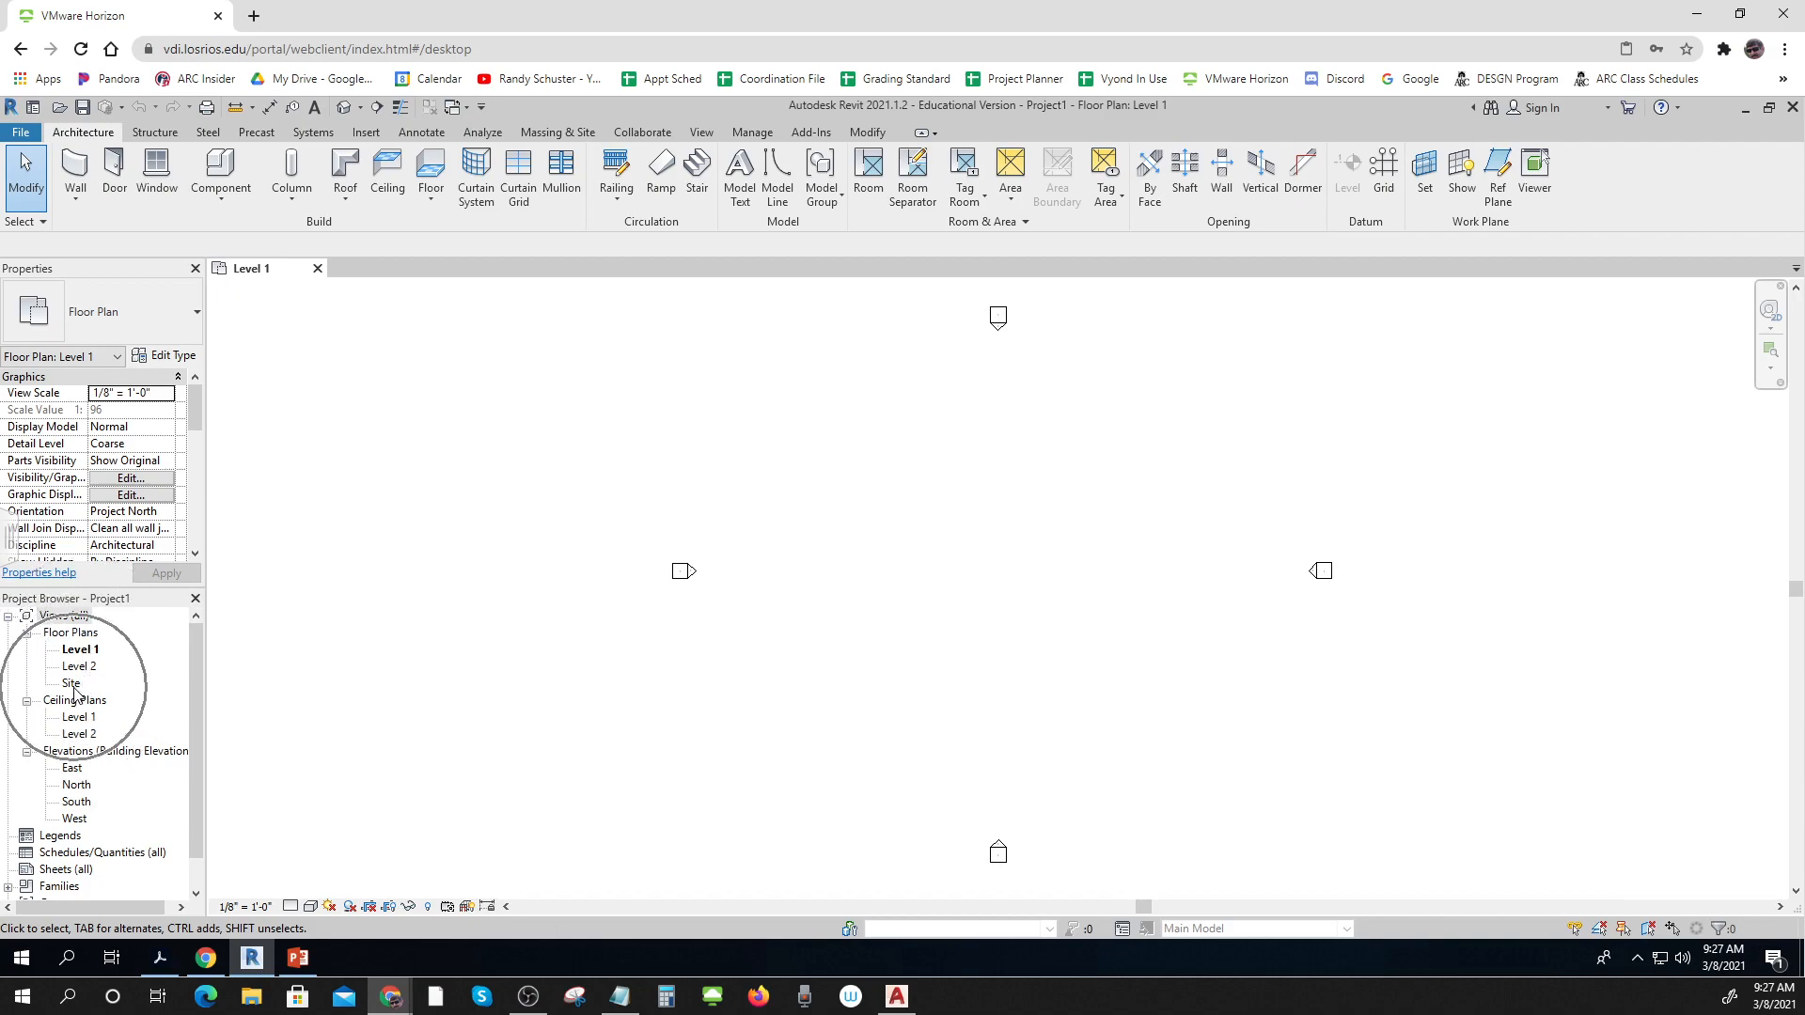
left_click(73, 686)
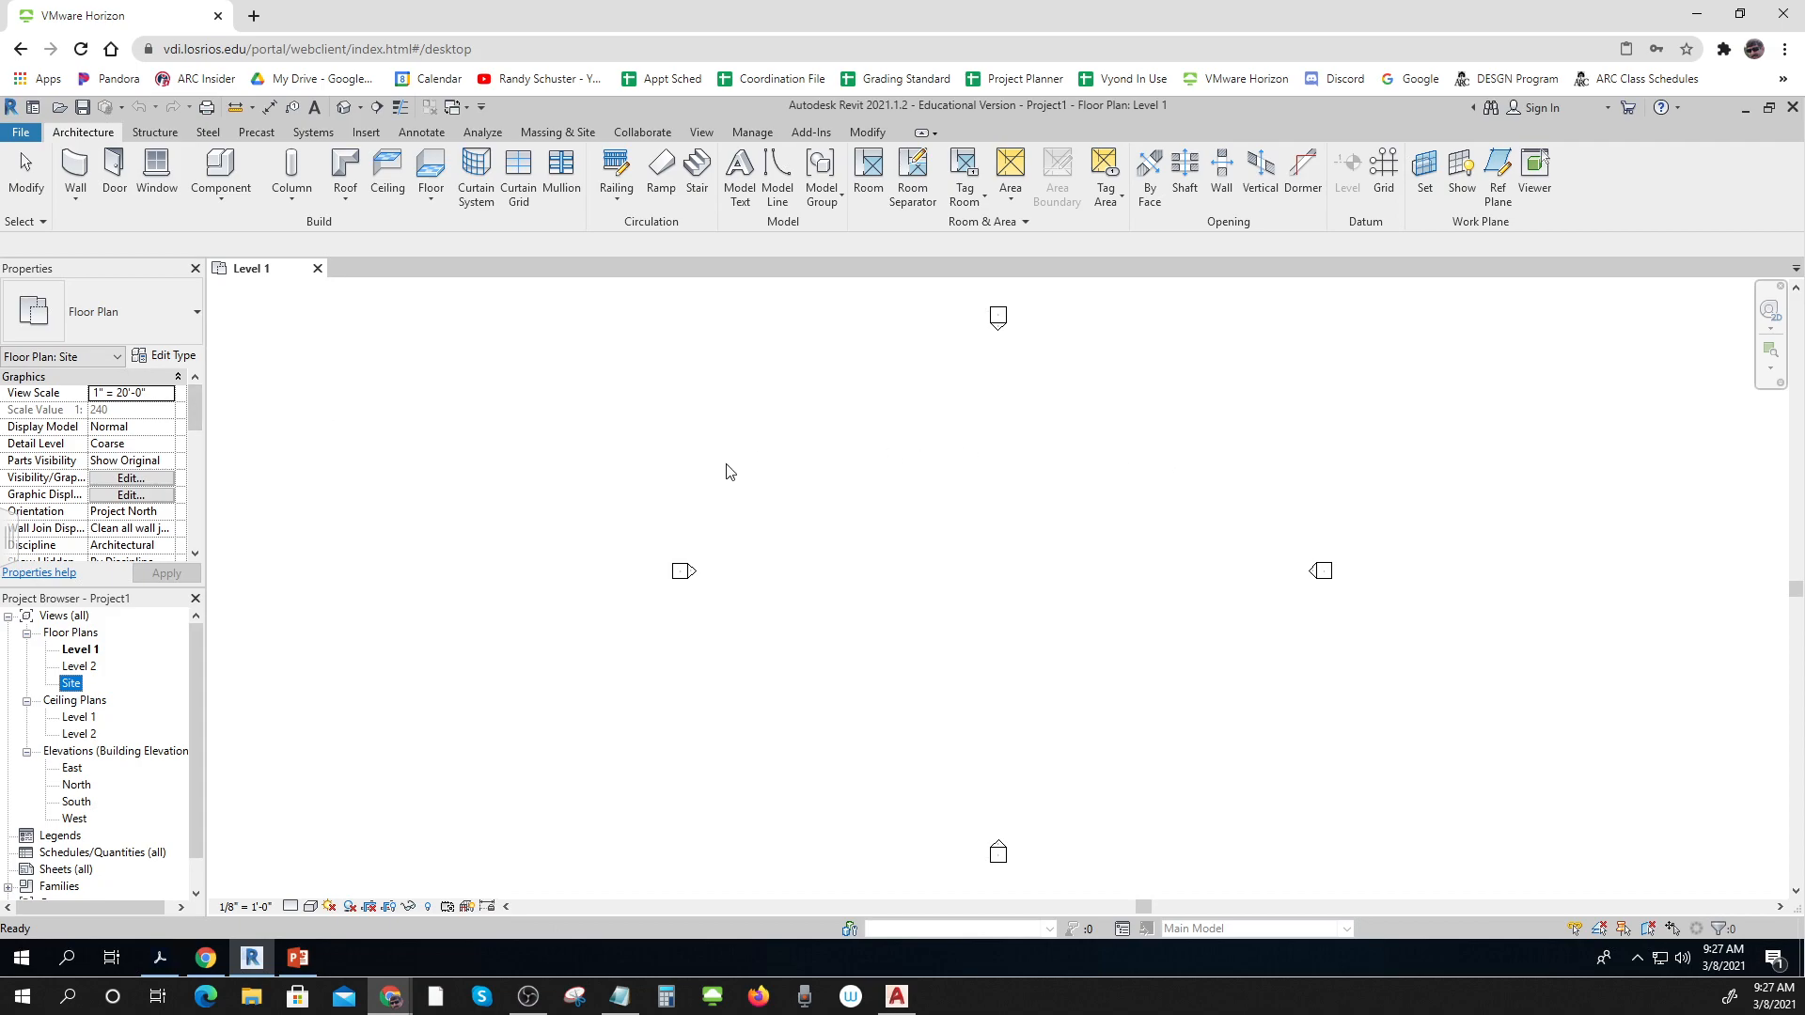
left_click(130, 398)
left_click(746, 624)
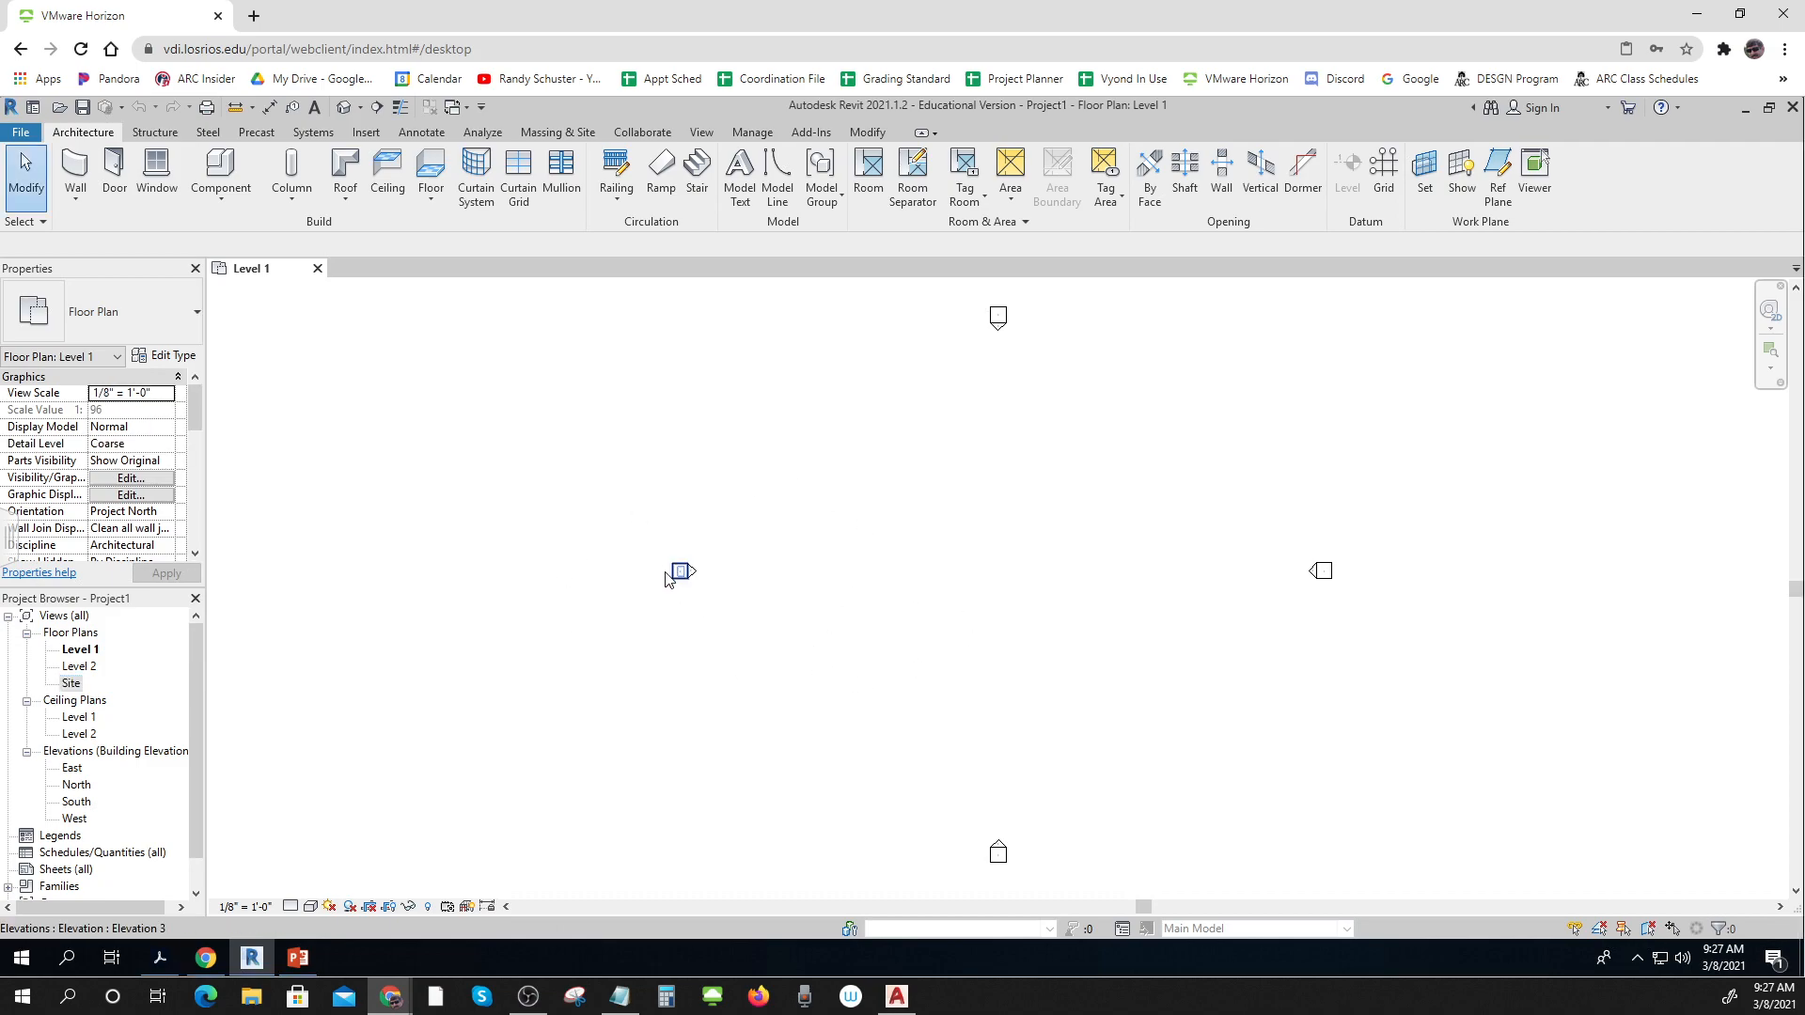
- Hide the elevation markers by category in the Level 1 floor plan, using the west marker as the selection
left_click_drag(659, 545, 721, 613)
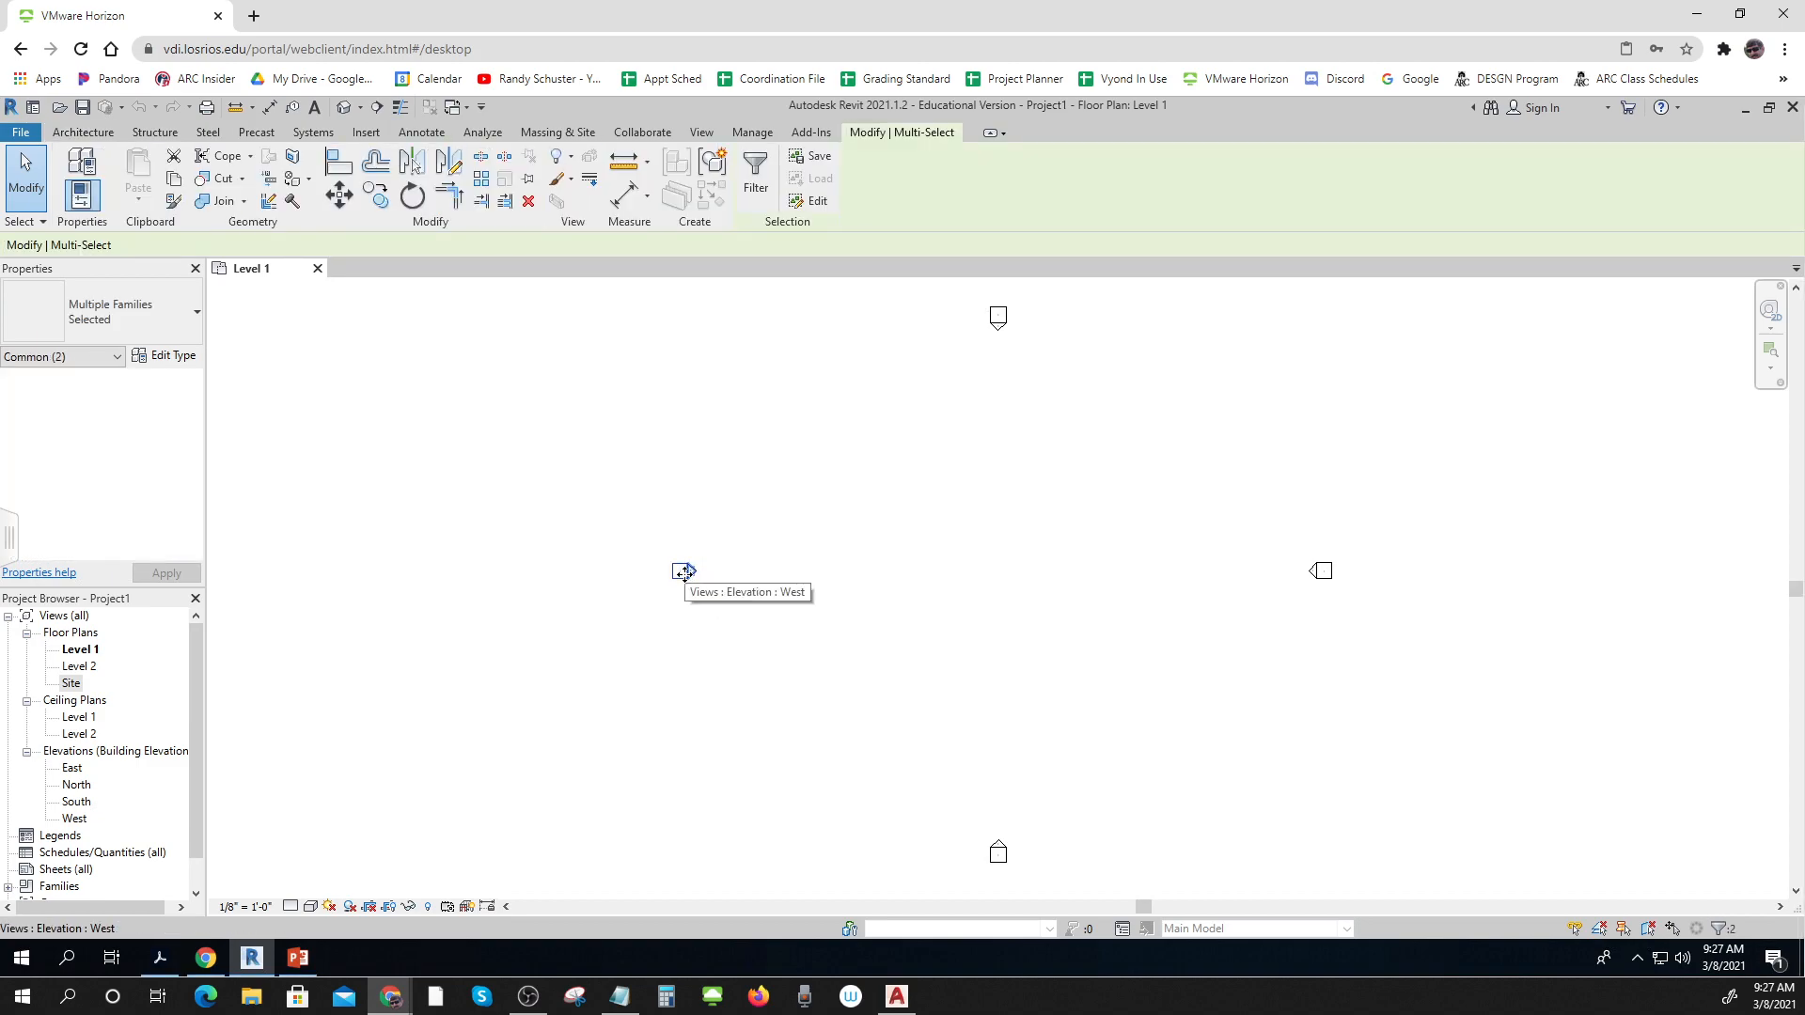
right_click(684, 572)
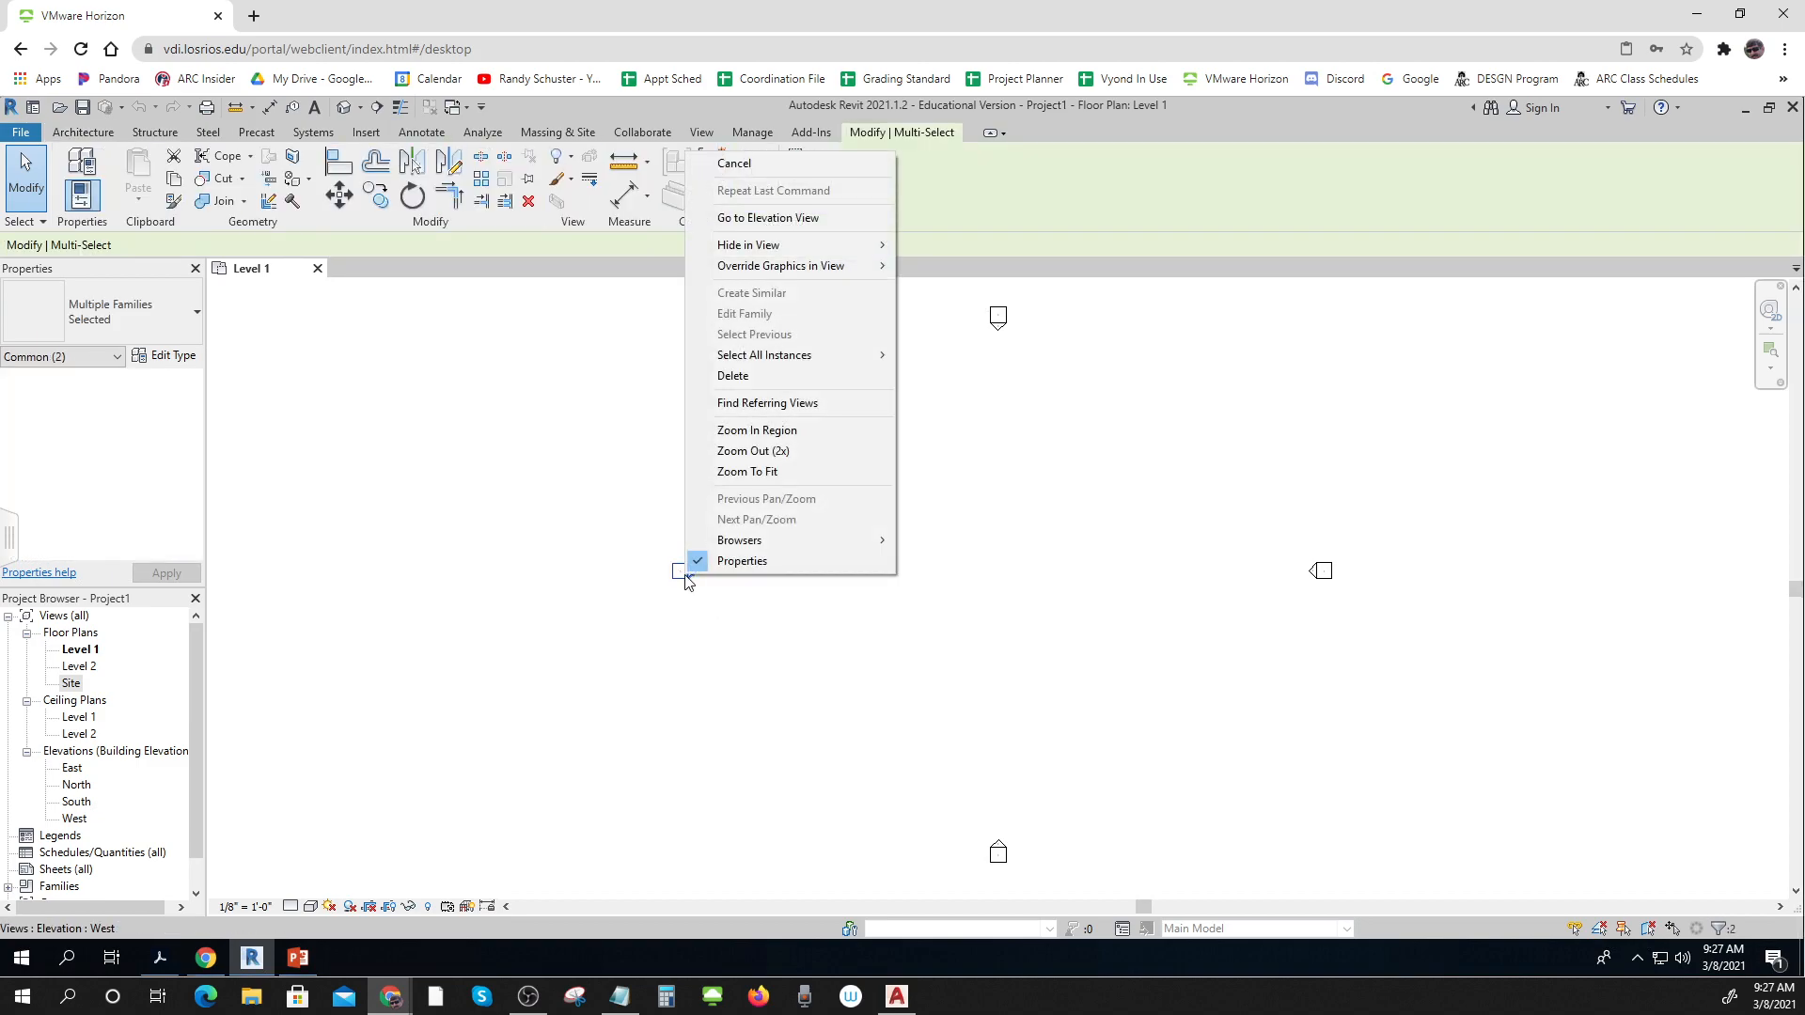
mouse_move(766, 244)
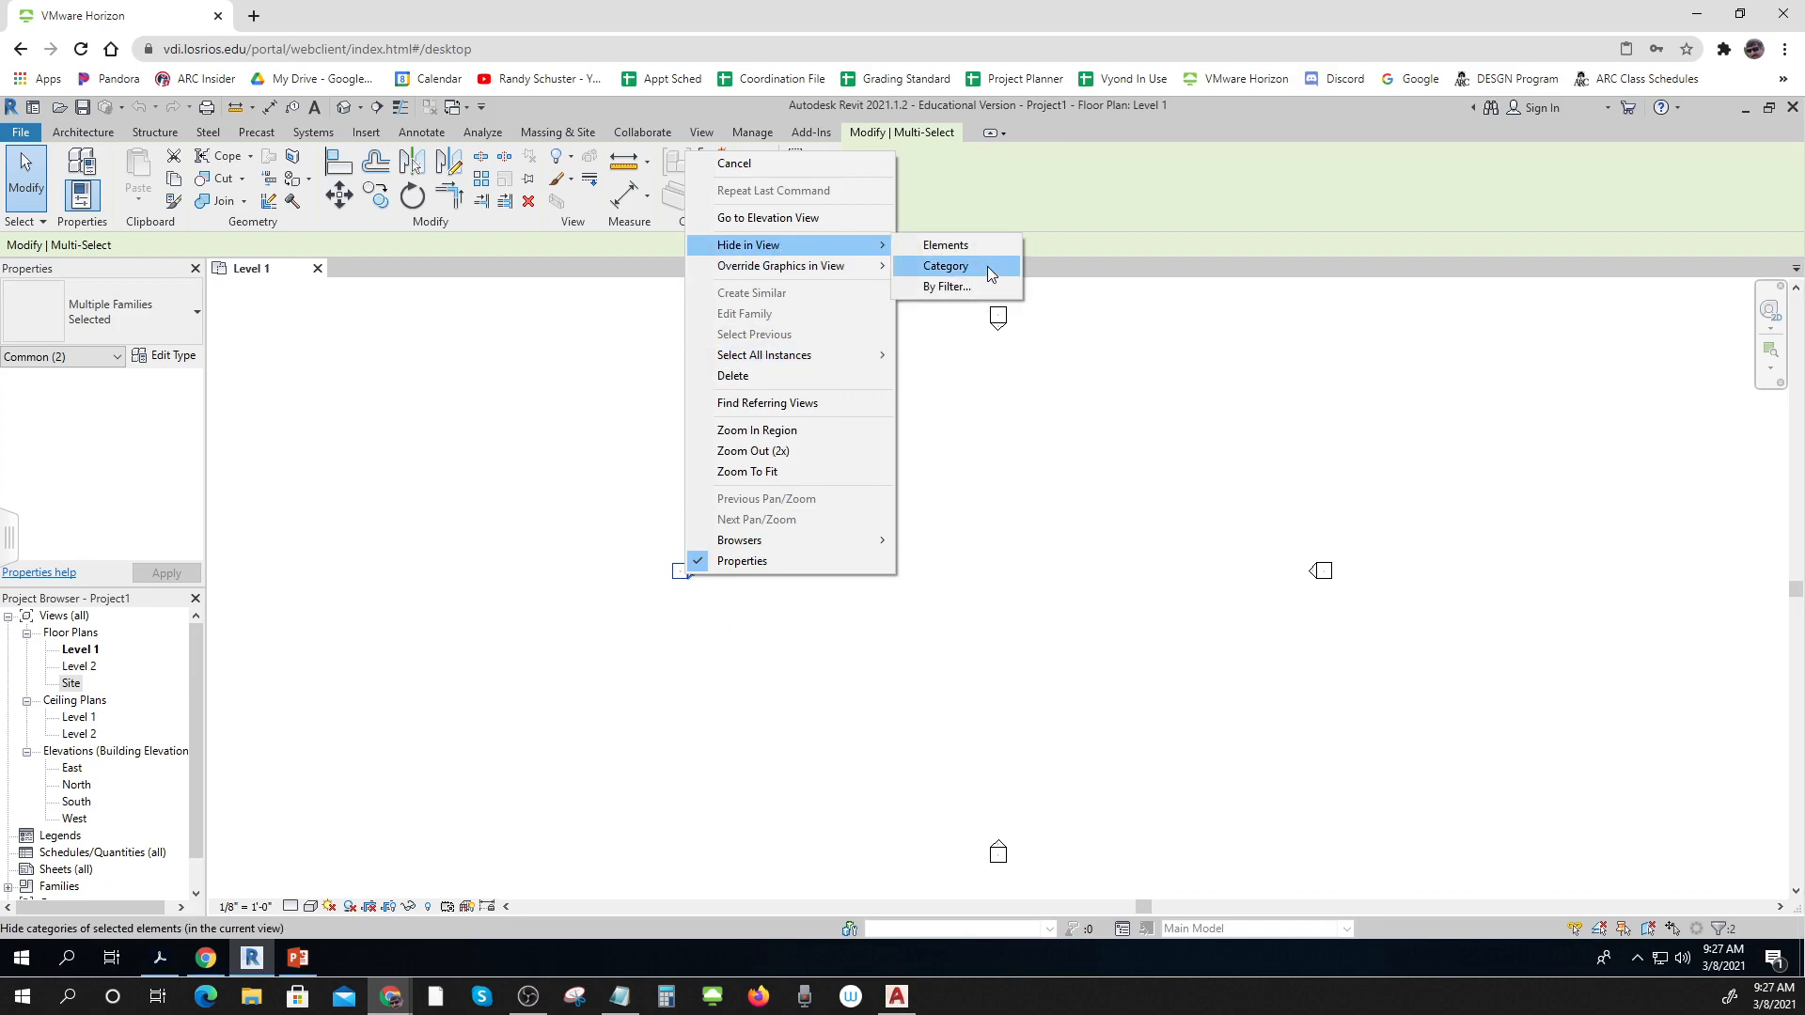
left_click(971, 280)
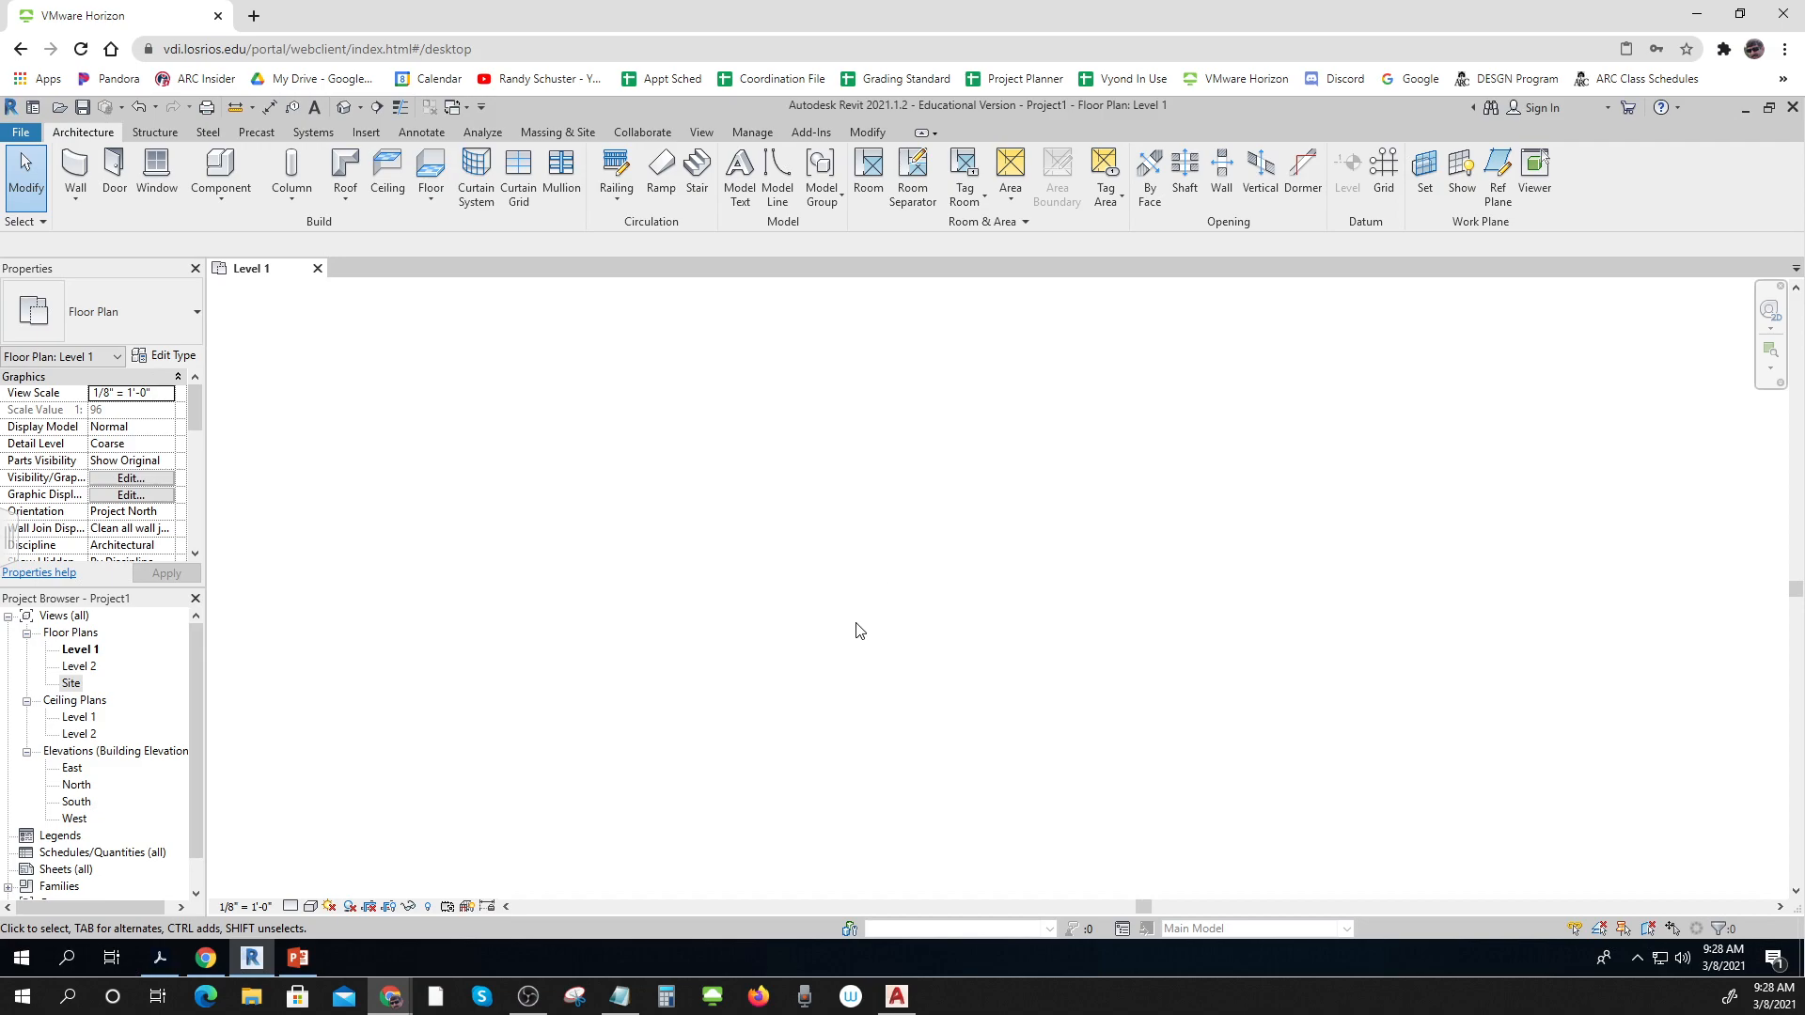
- Start a property line by entering distances and bearings, and set the first line's distance to 63' 6"
left_click(561, 134)
key("ctrl")
key("ctrl")
left_click(562, 134)
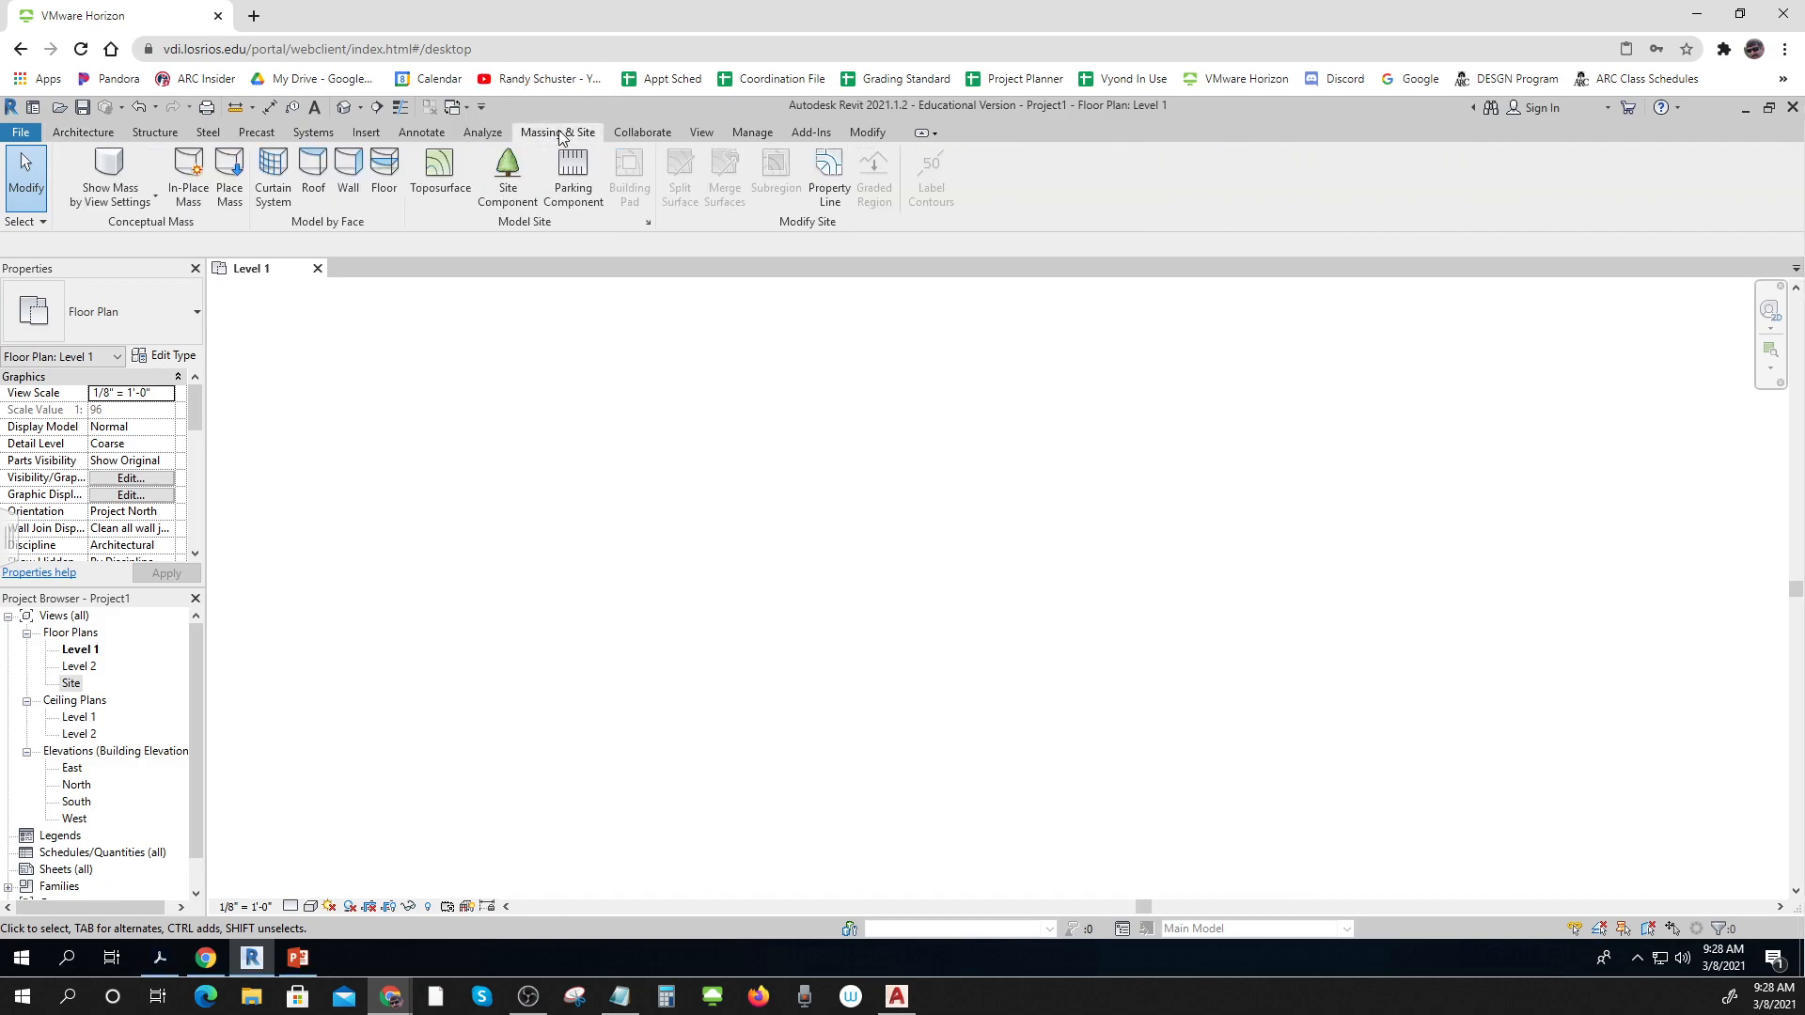
key("ctrl")
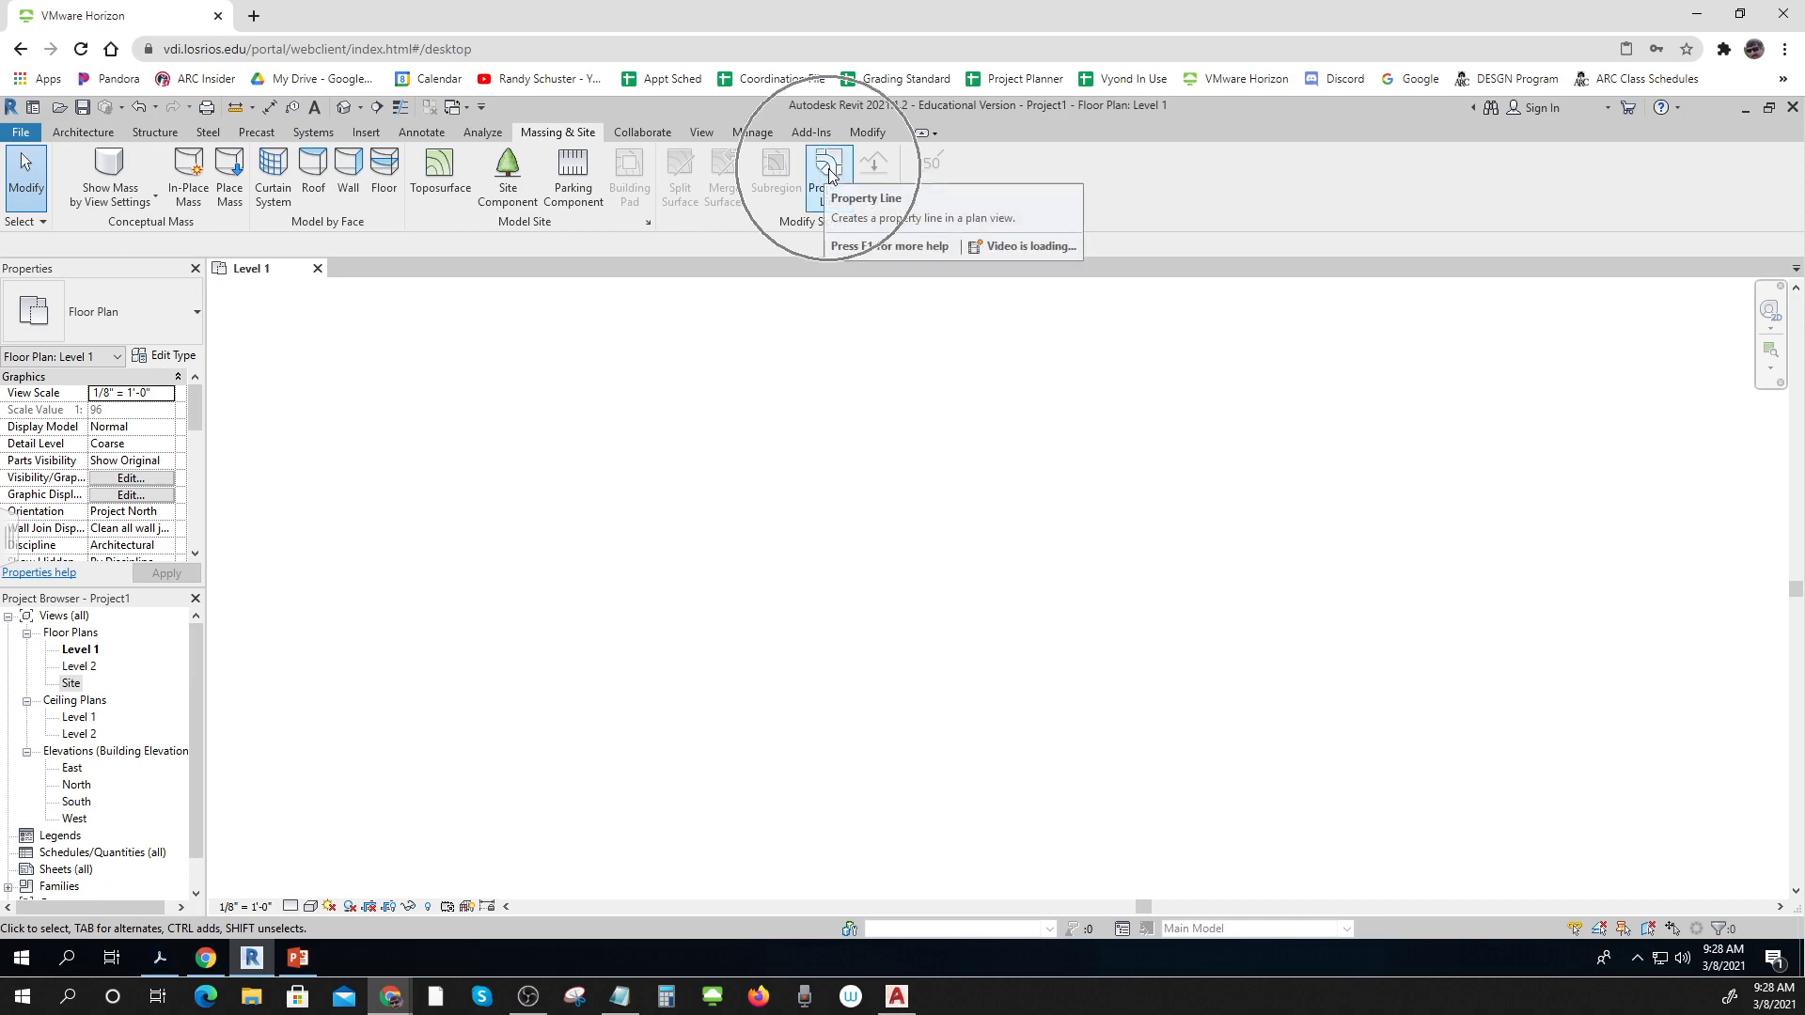
key("ctrl")
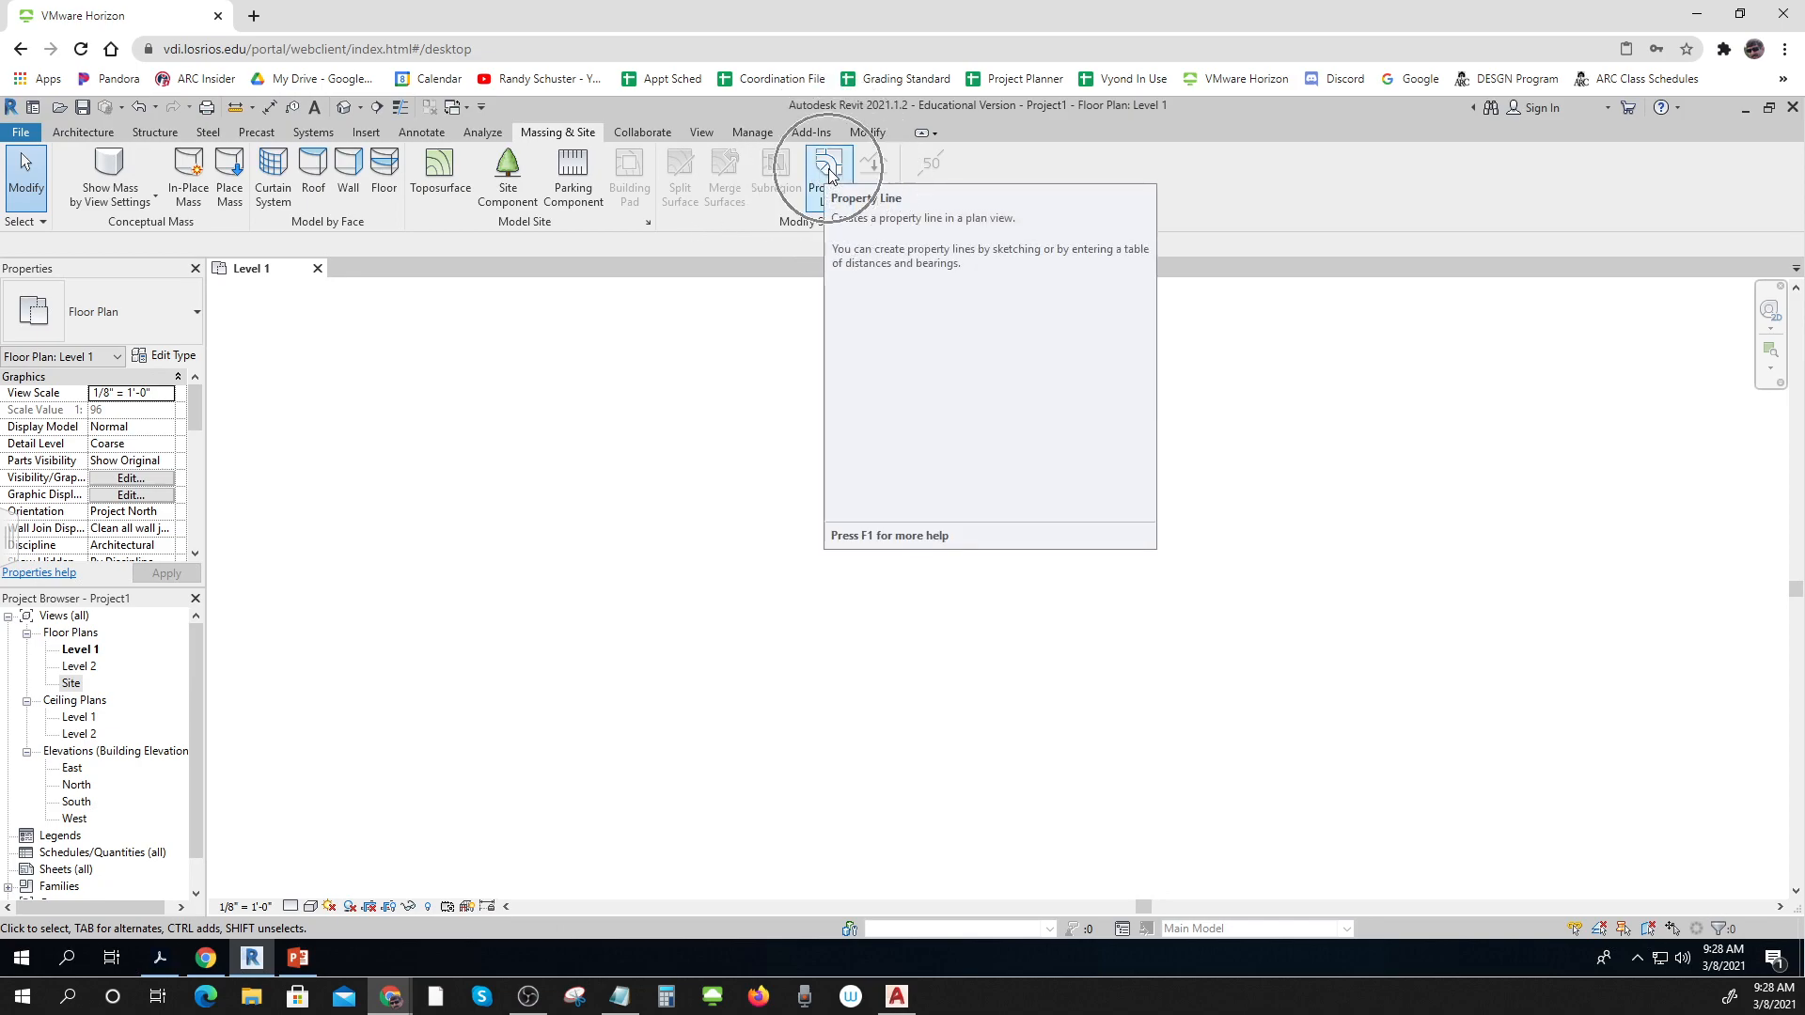
key("ctrl")
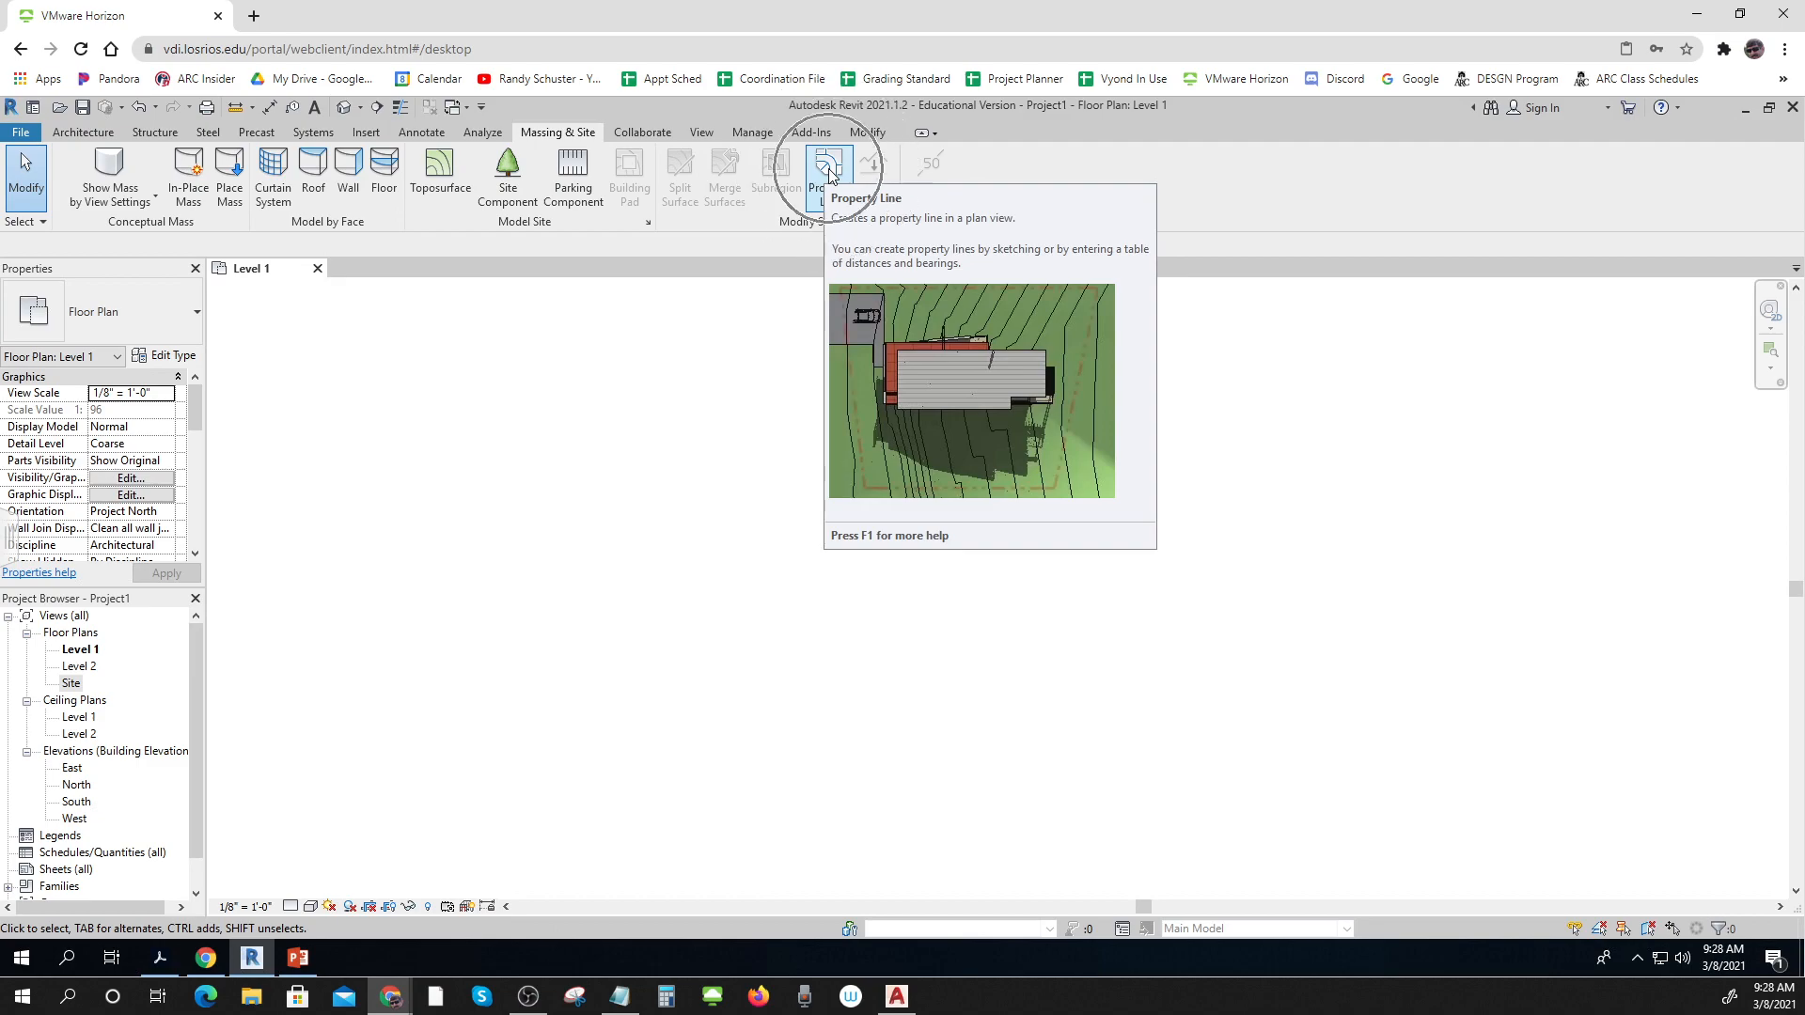
key("ctrl")
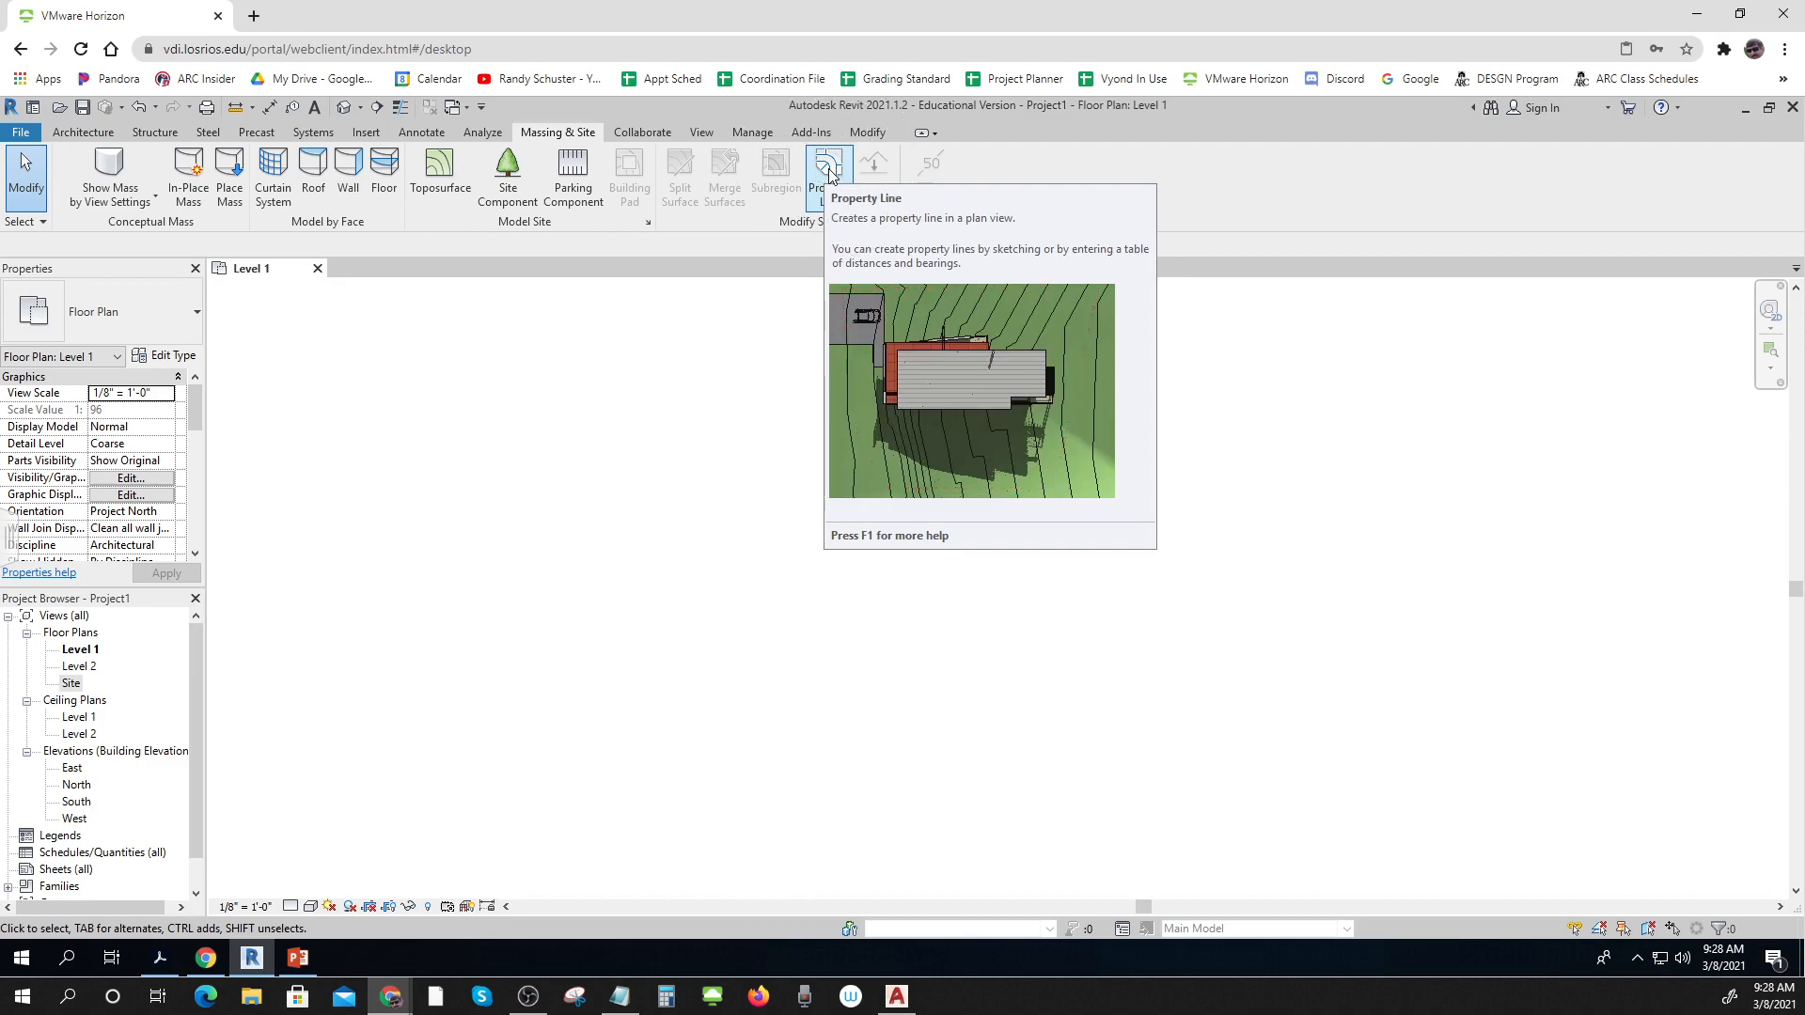
left_click(829, 173)
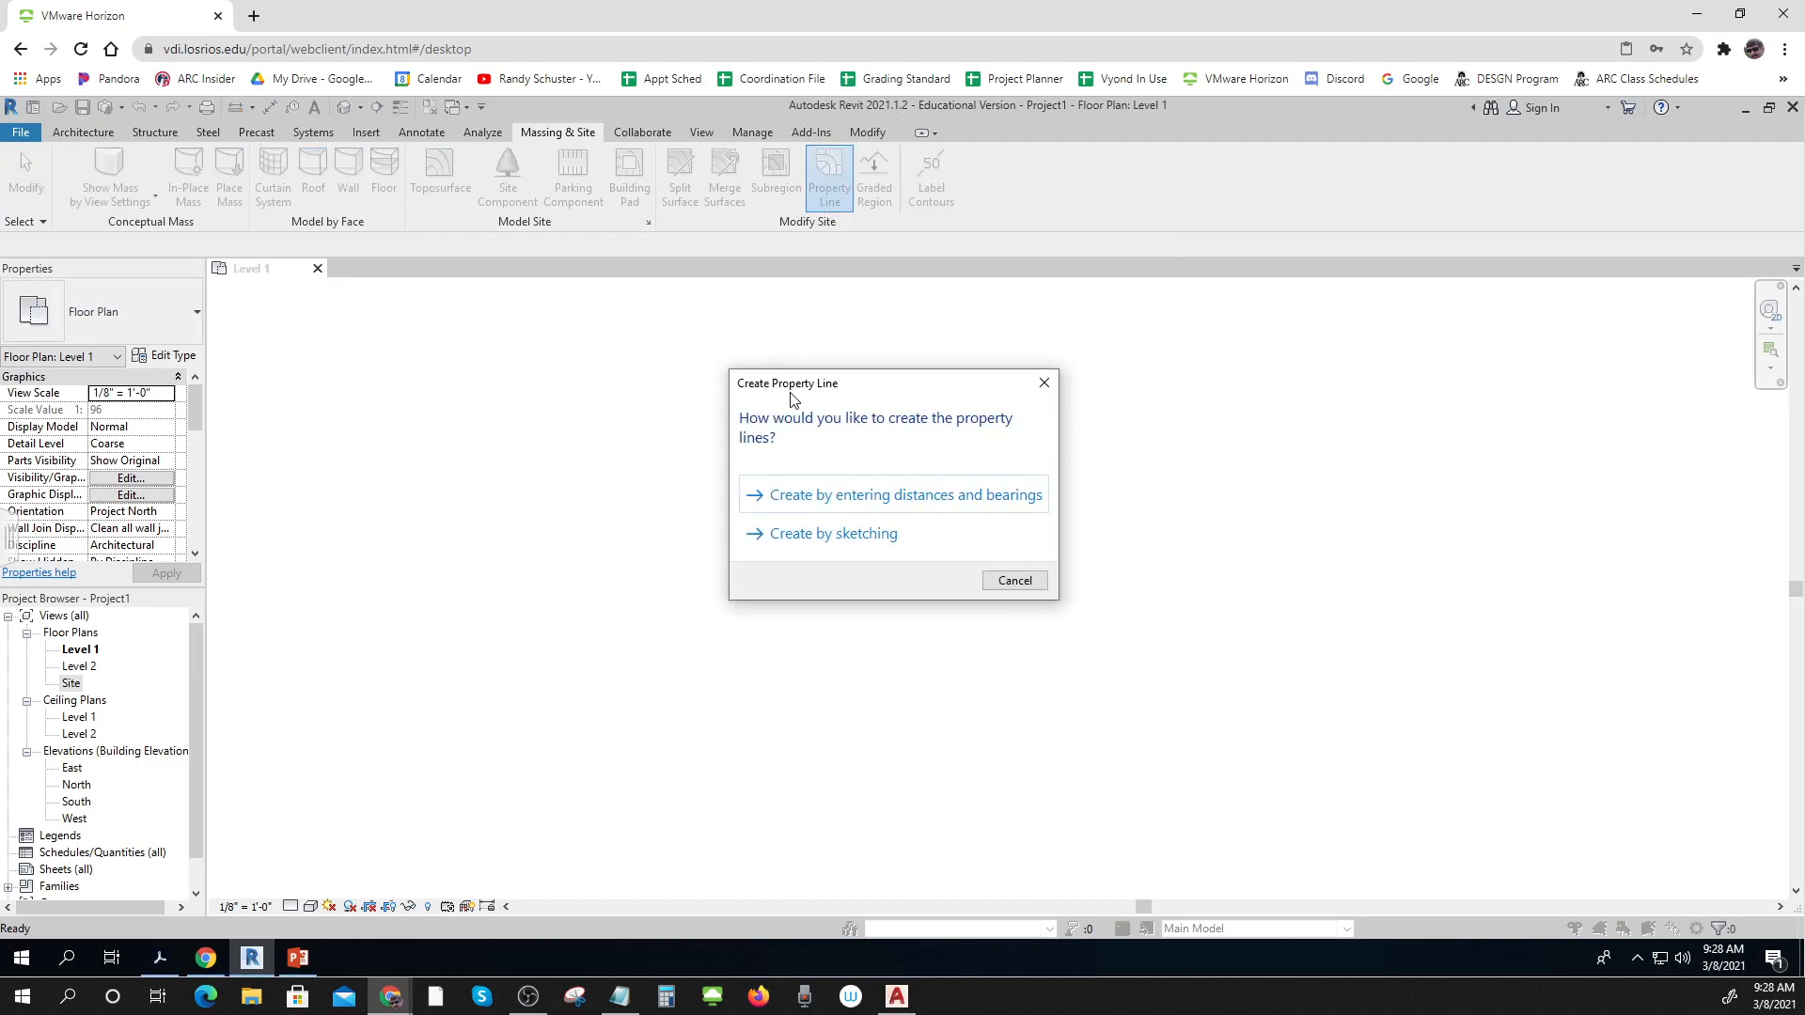
key("ctrl")
key("ctrl")
left_click(884, 505)
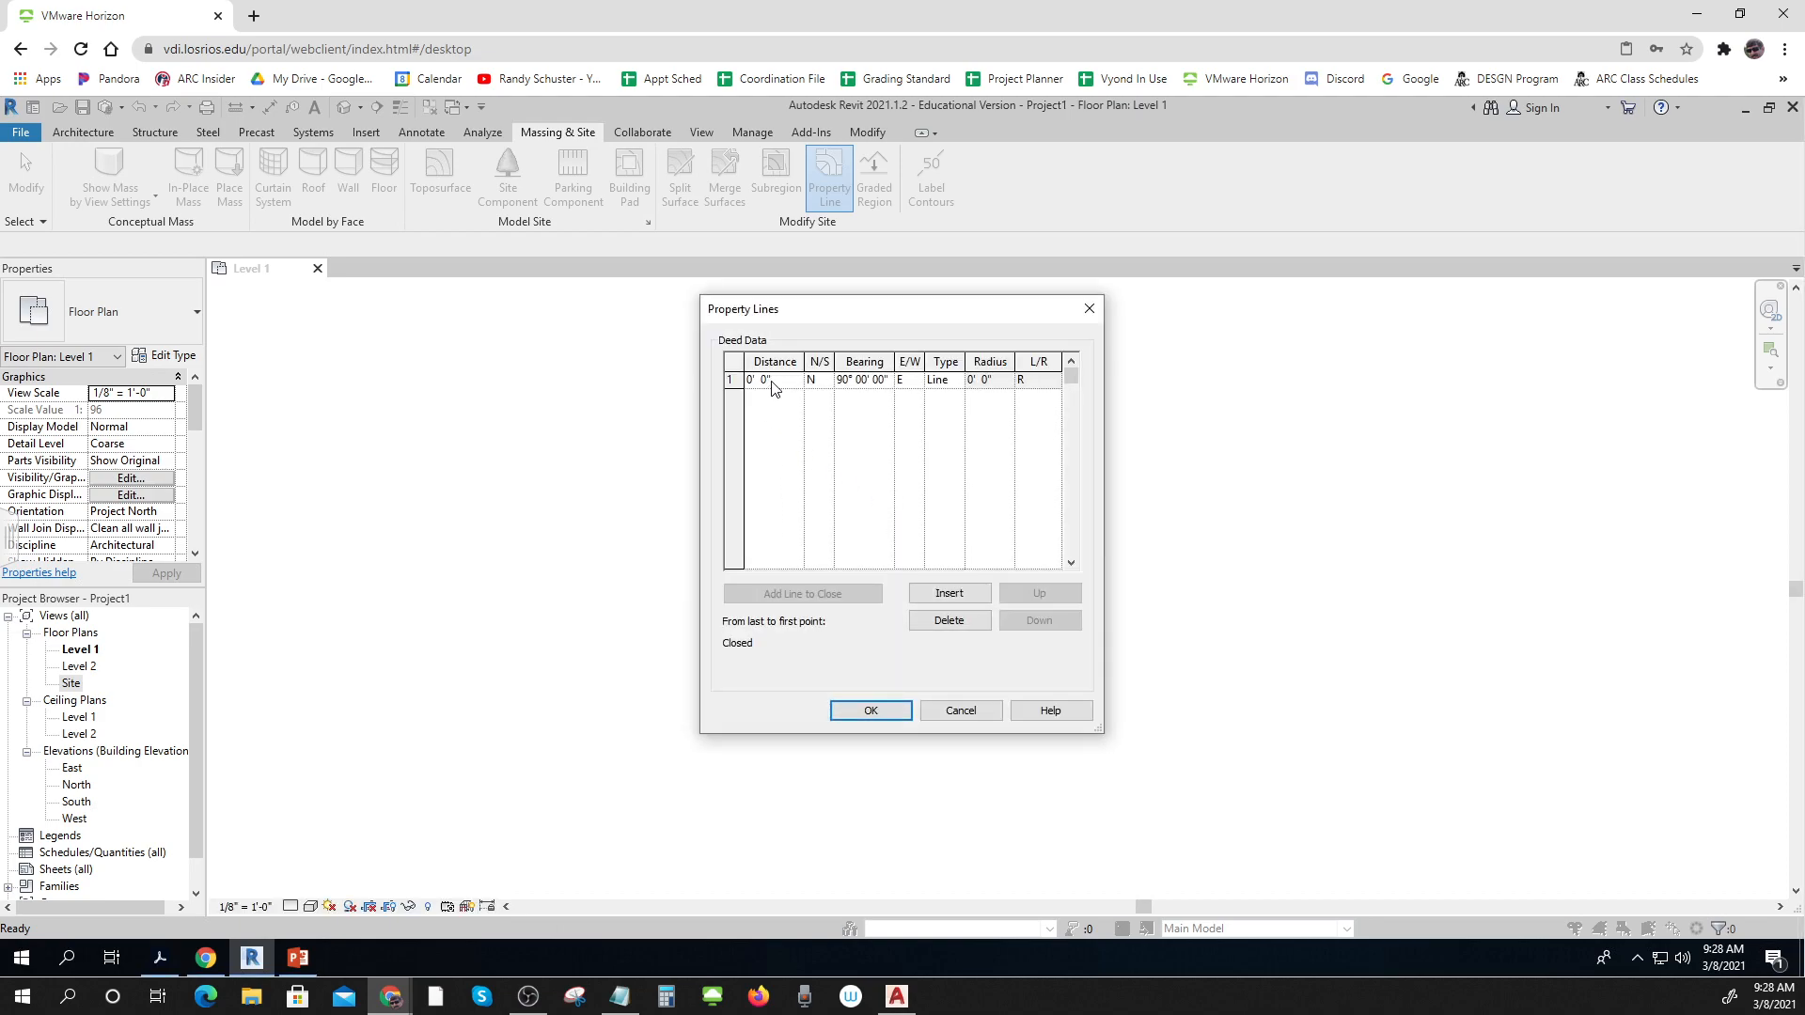
left_click_drag(773, 381, 717, 384)
type("63")
- Add a second deed line with a distance of 115' and a bearing of N 3° W
left_click(951, 596)
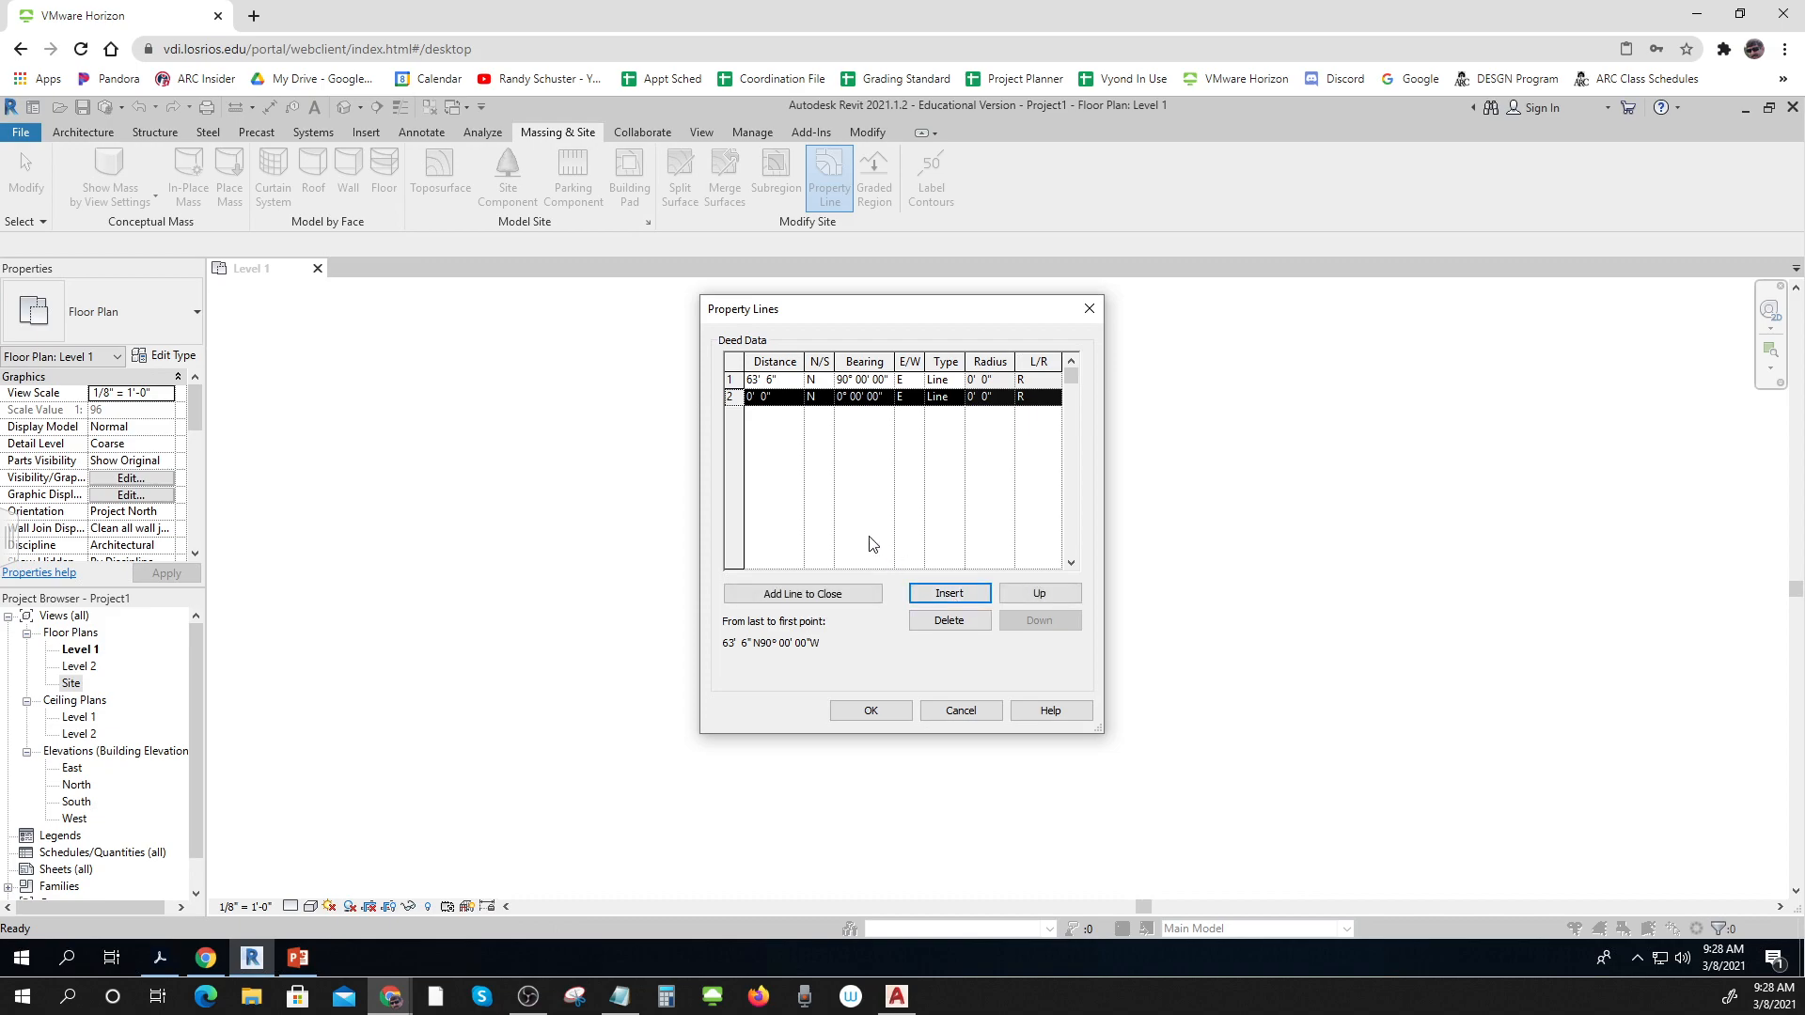
left_click(779, 397)
left_click_drag(775, 397, 746, 396)
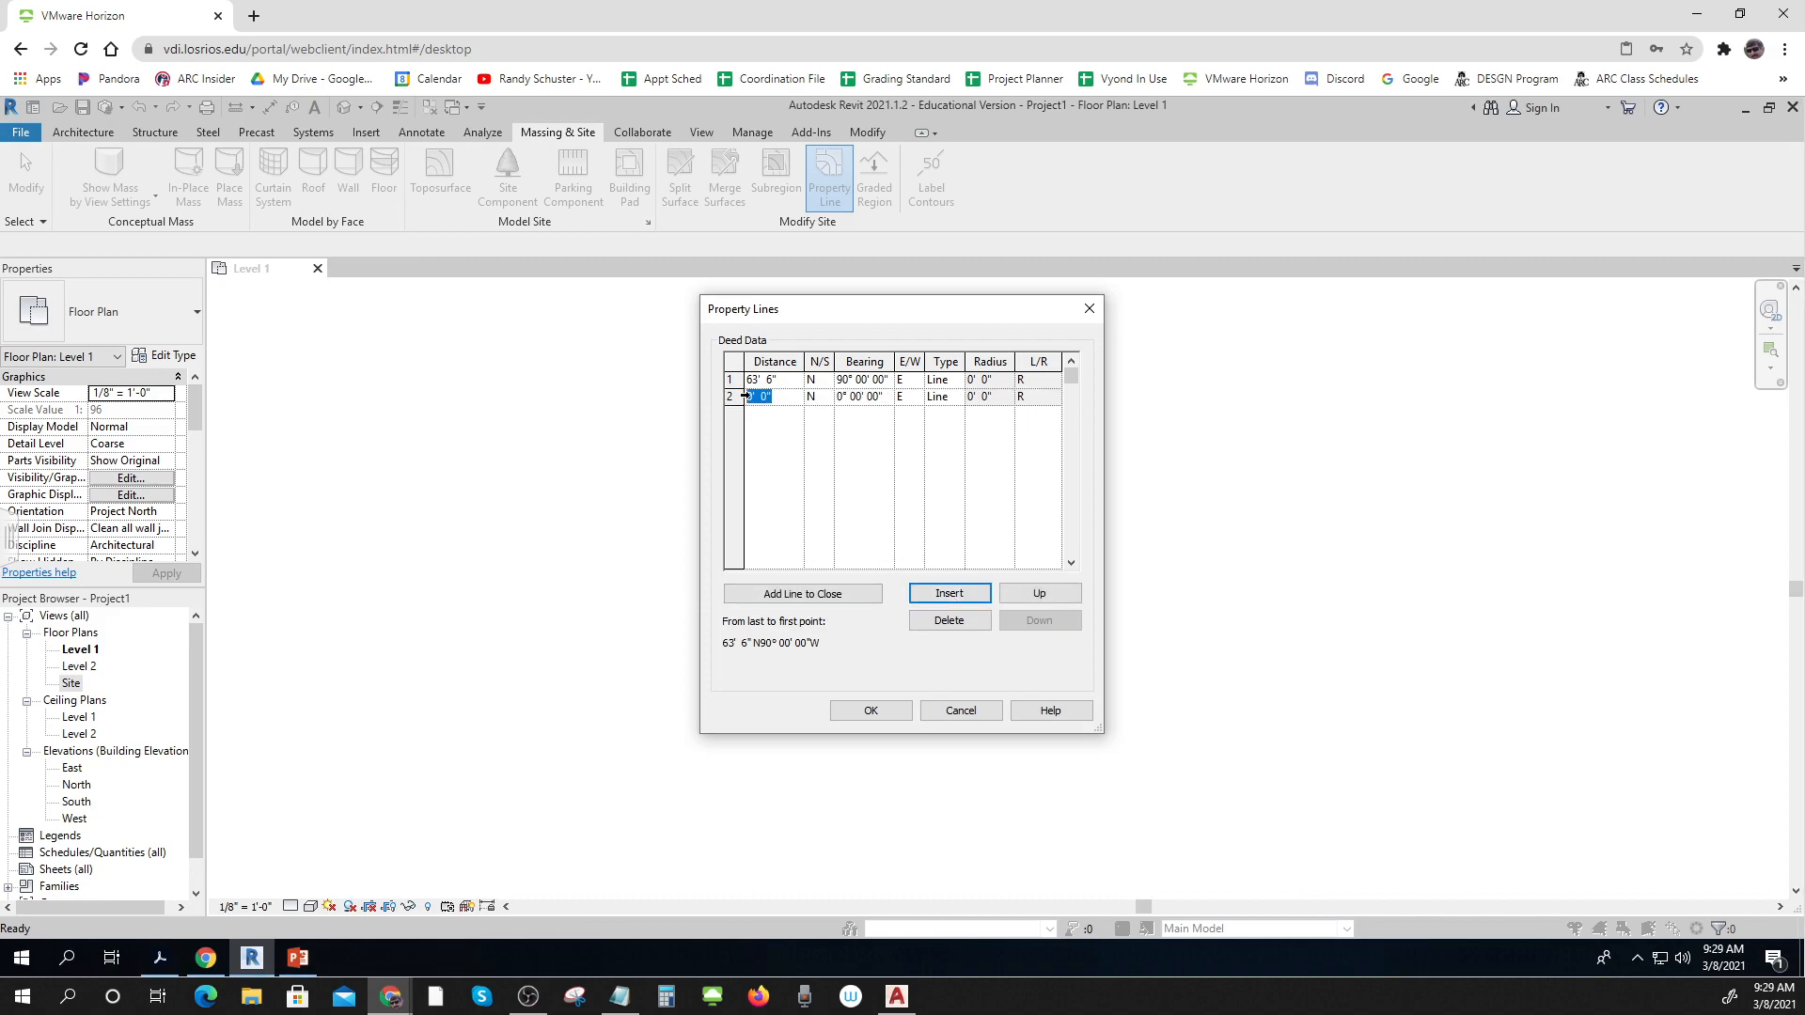
type("115")
left_click(848, 399)
left_click_drag(825, 391, 792, 398)
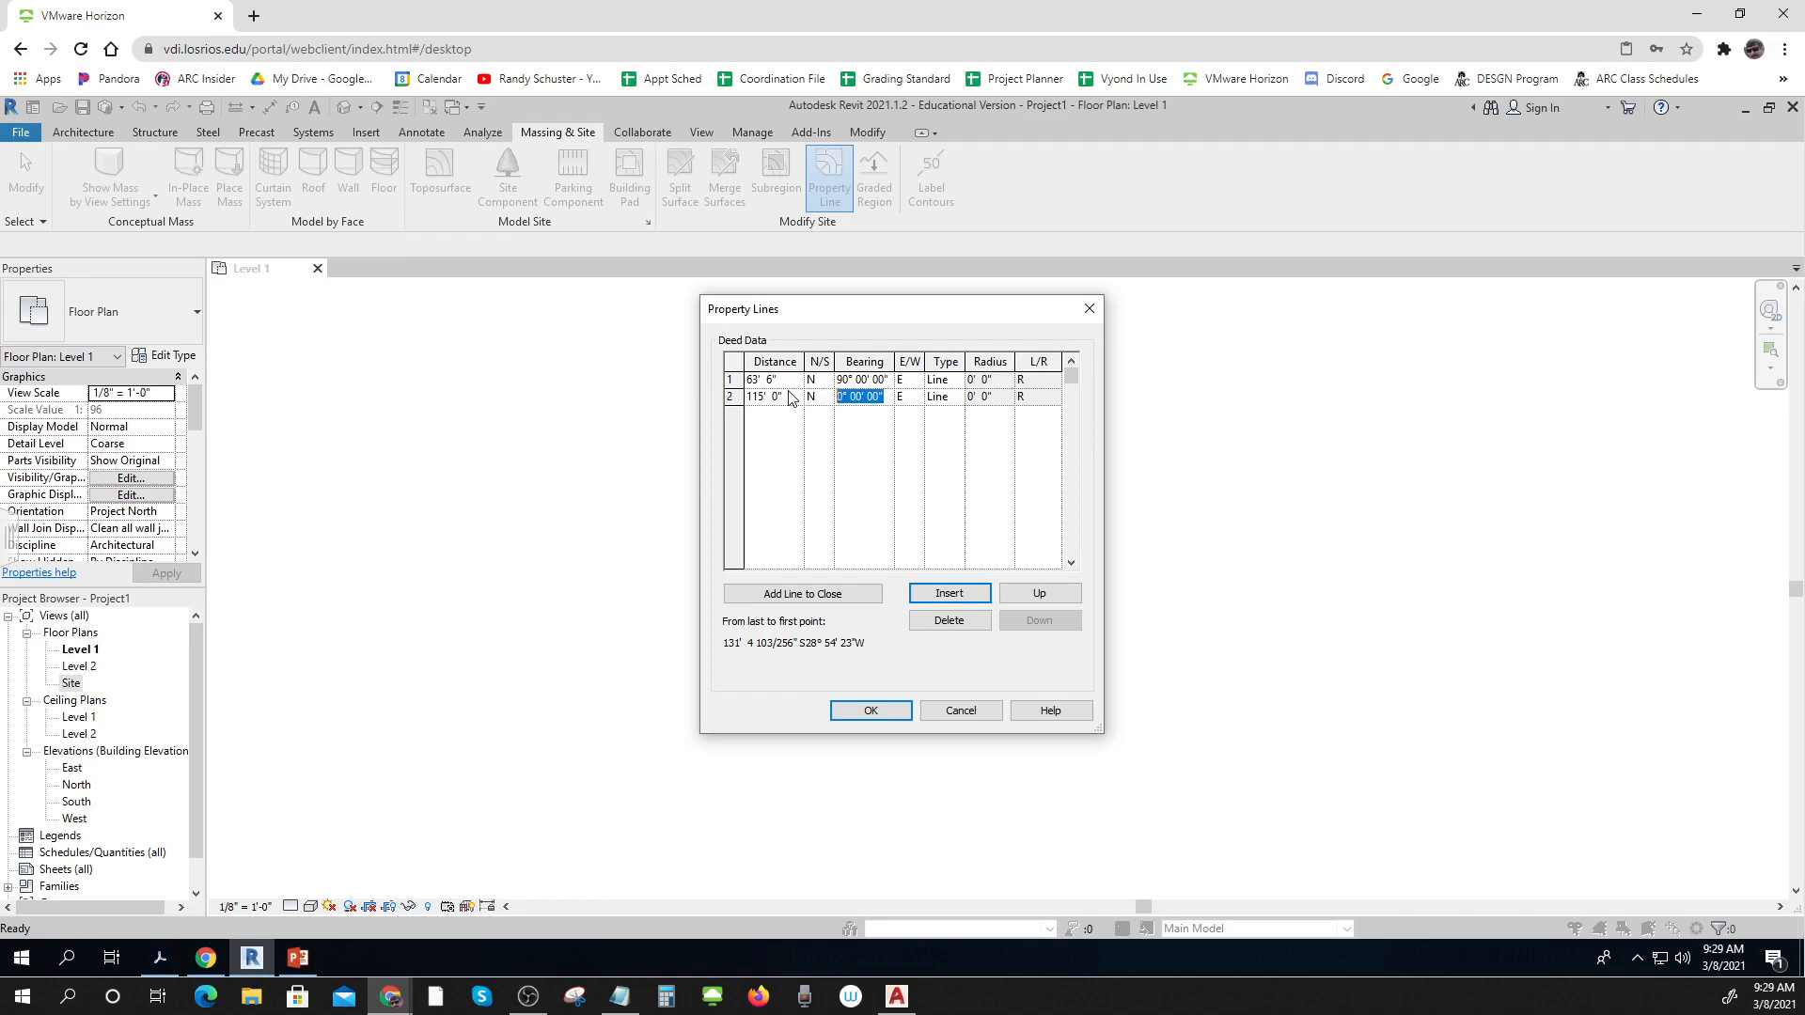
type("3")
left_click(920, 398)
left_click(916, 398)
left_click(908, 430)
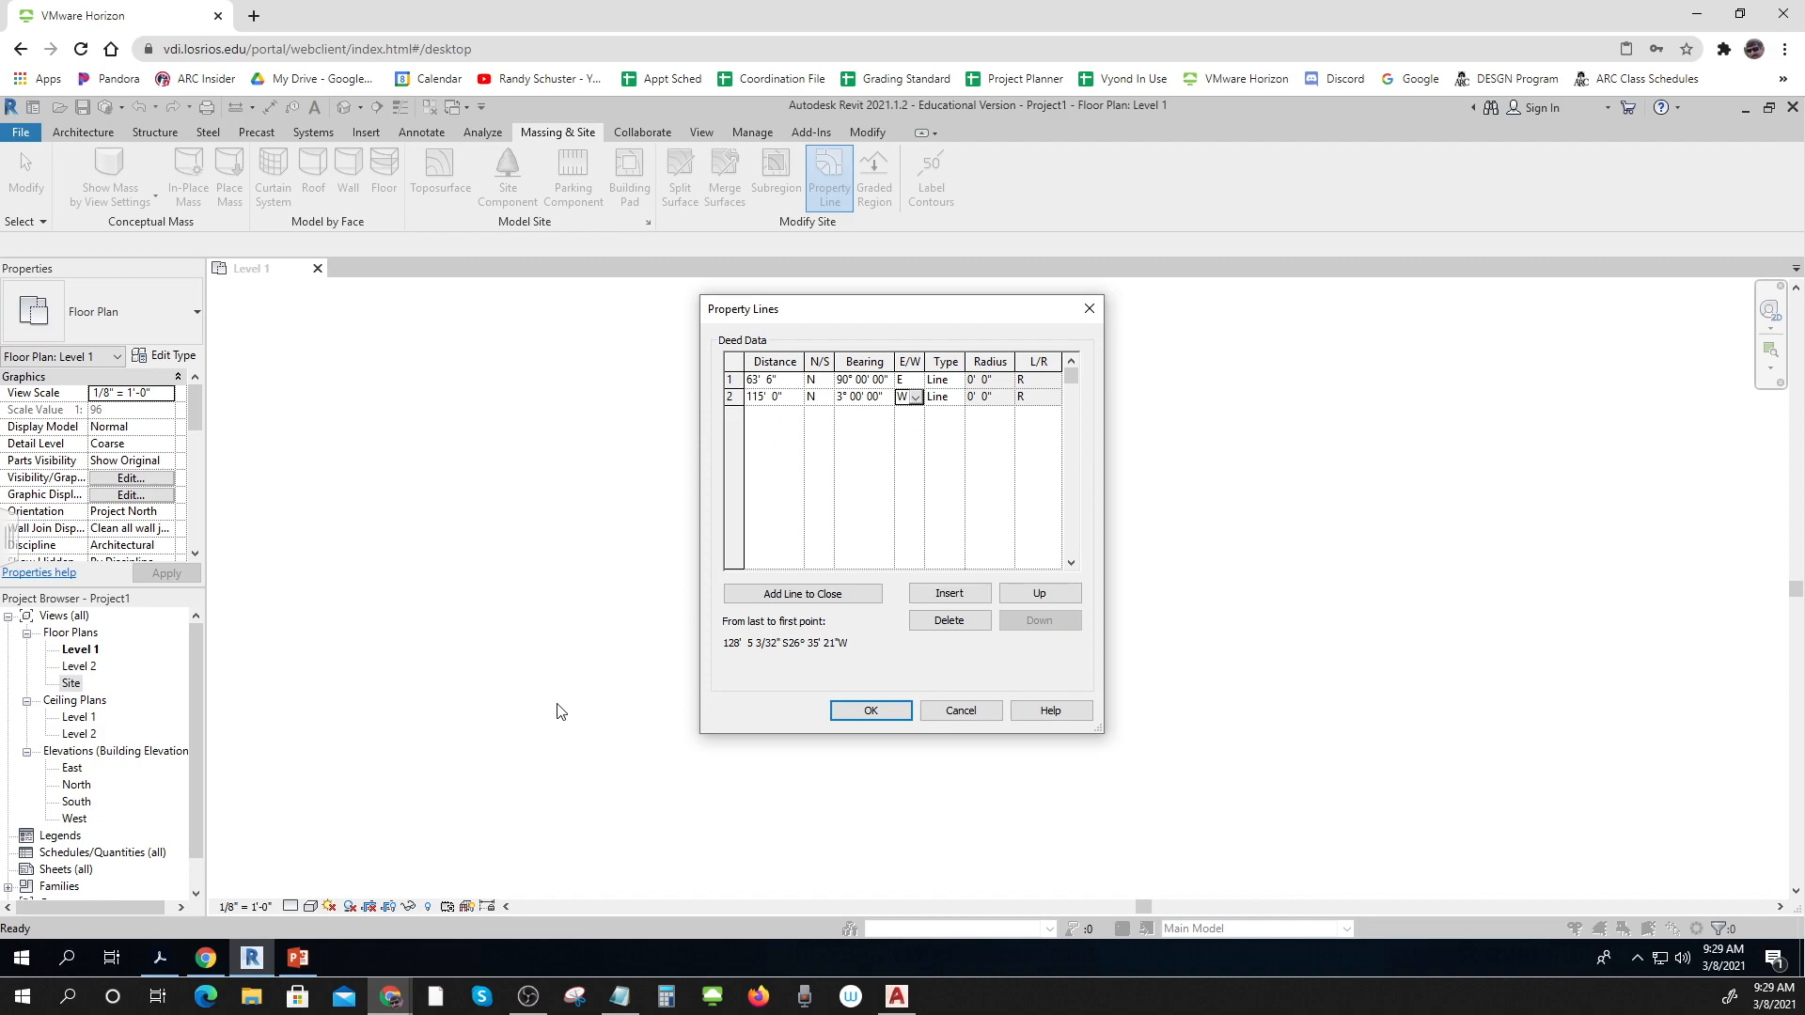
- Add a third deed line with a distance of 160' and a bearing of N 90° W
left_click(952, 594)
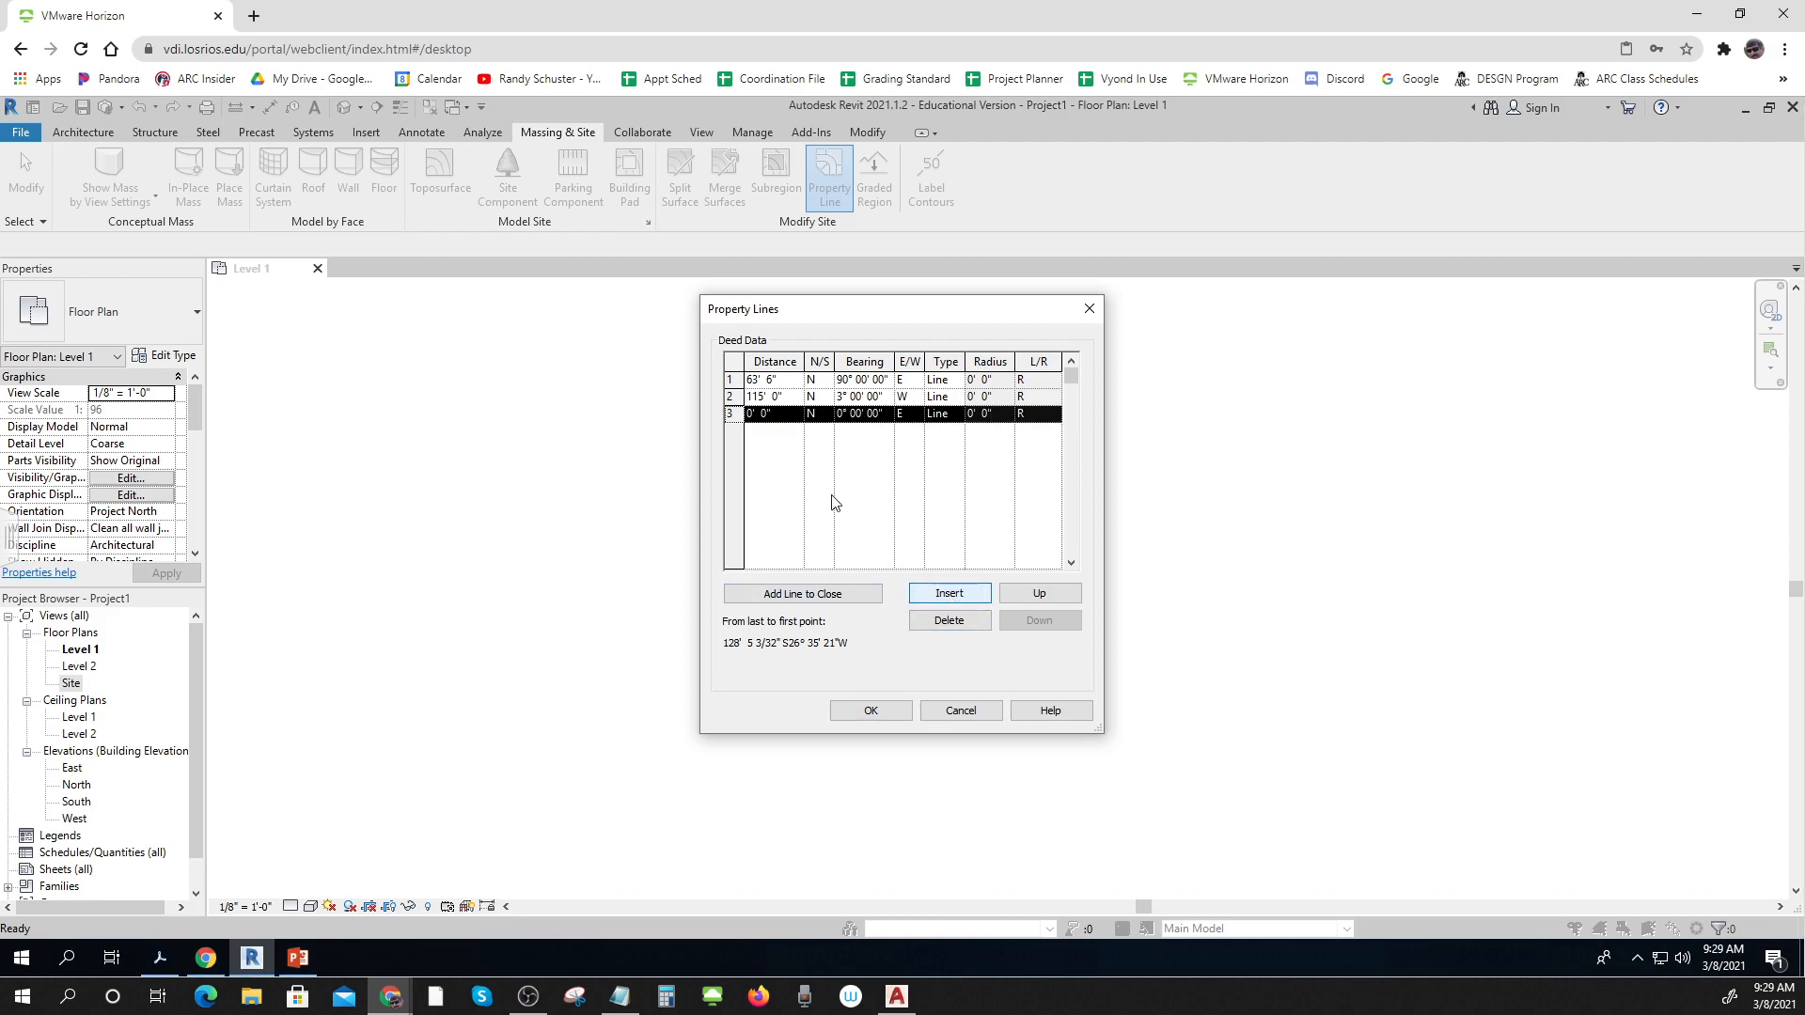
left_click(791, 416)
type("160")
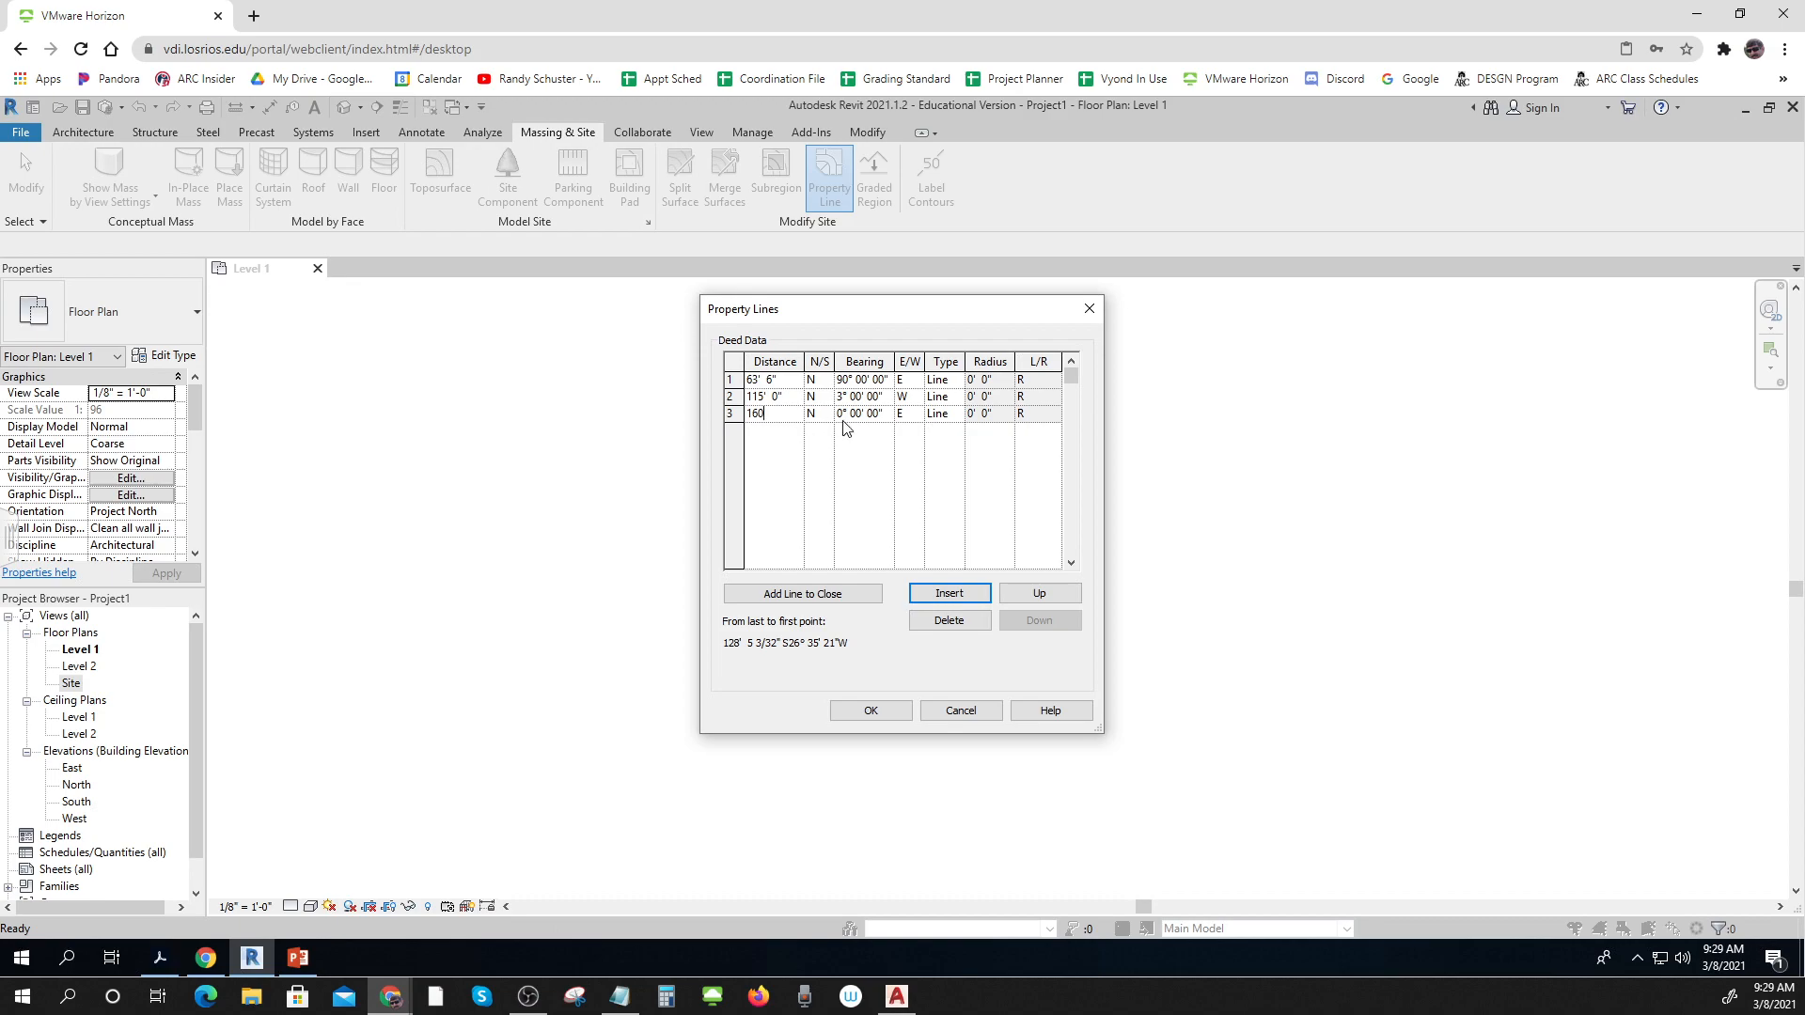
left_click(882, 414)
left_click_drag(883, 415, 818, 412)
type("90")
left_click(907, 415)
left_click(914, 414)
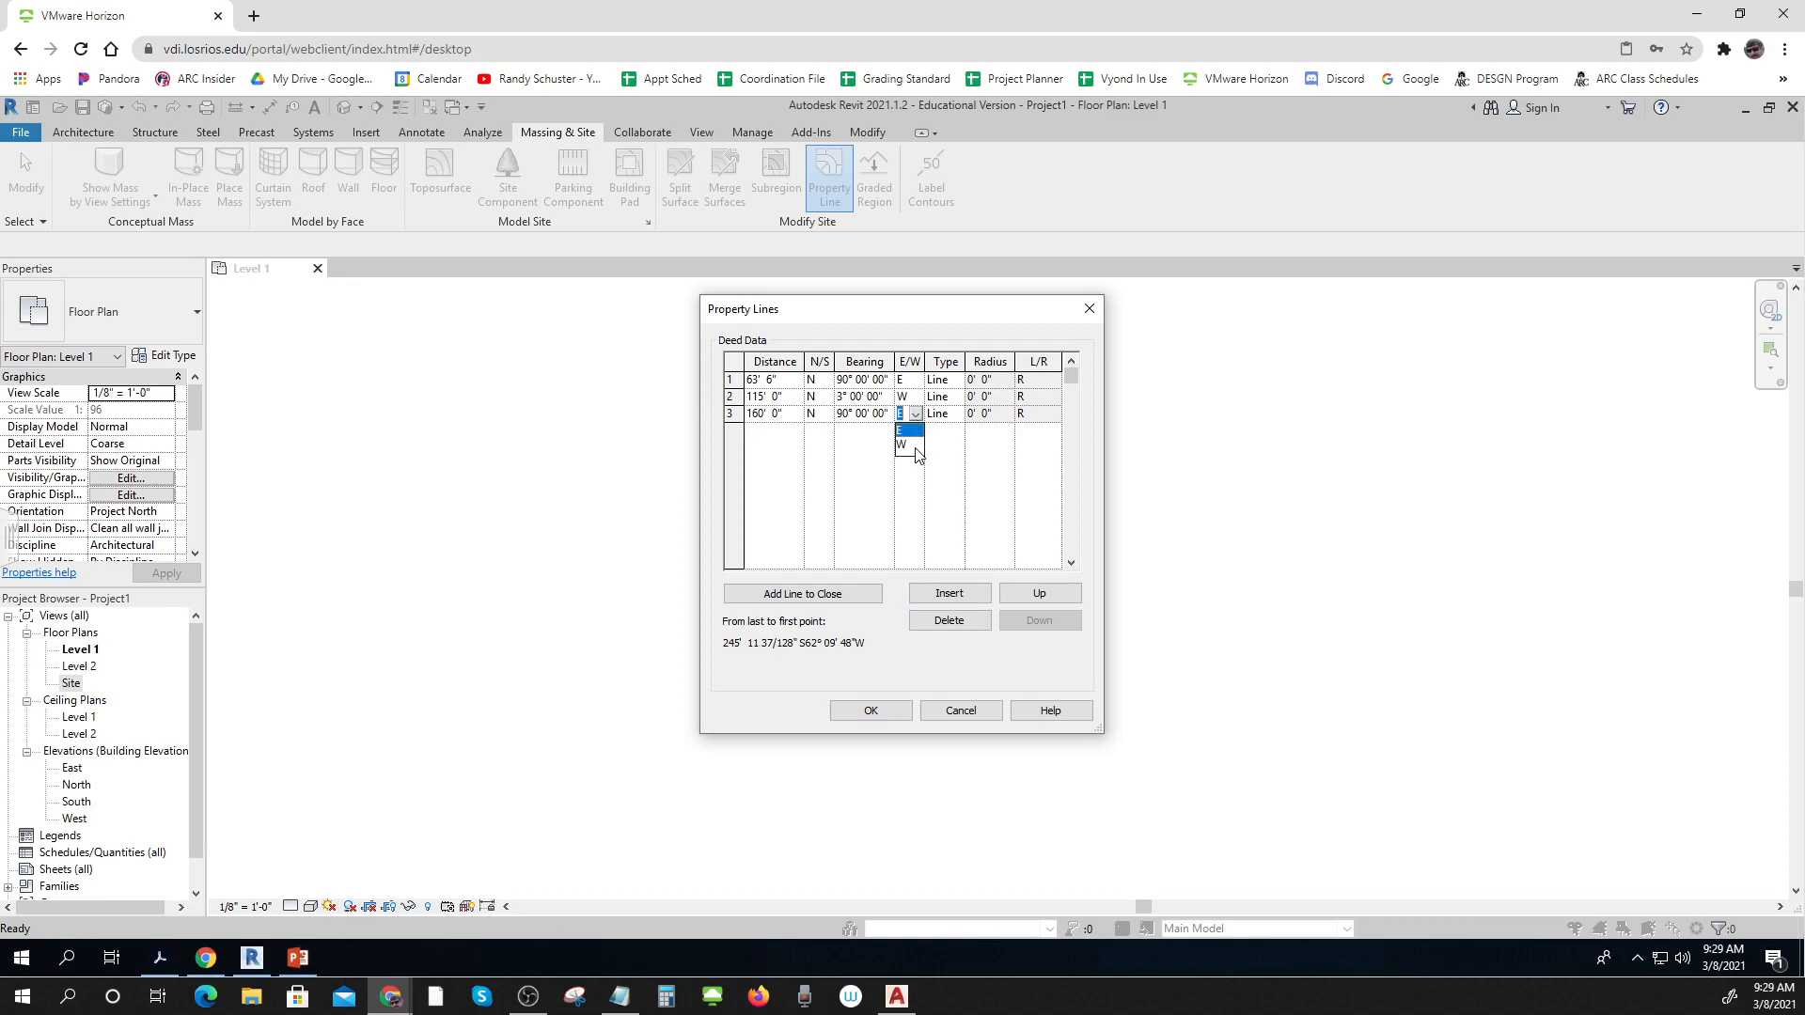
left_click(917, 448)
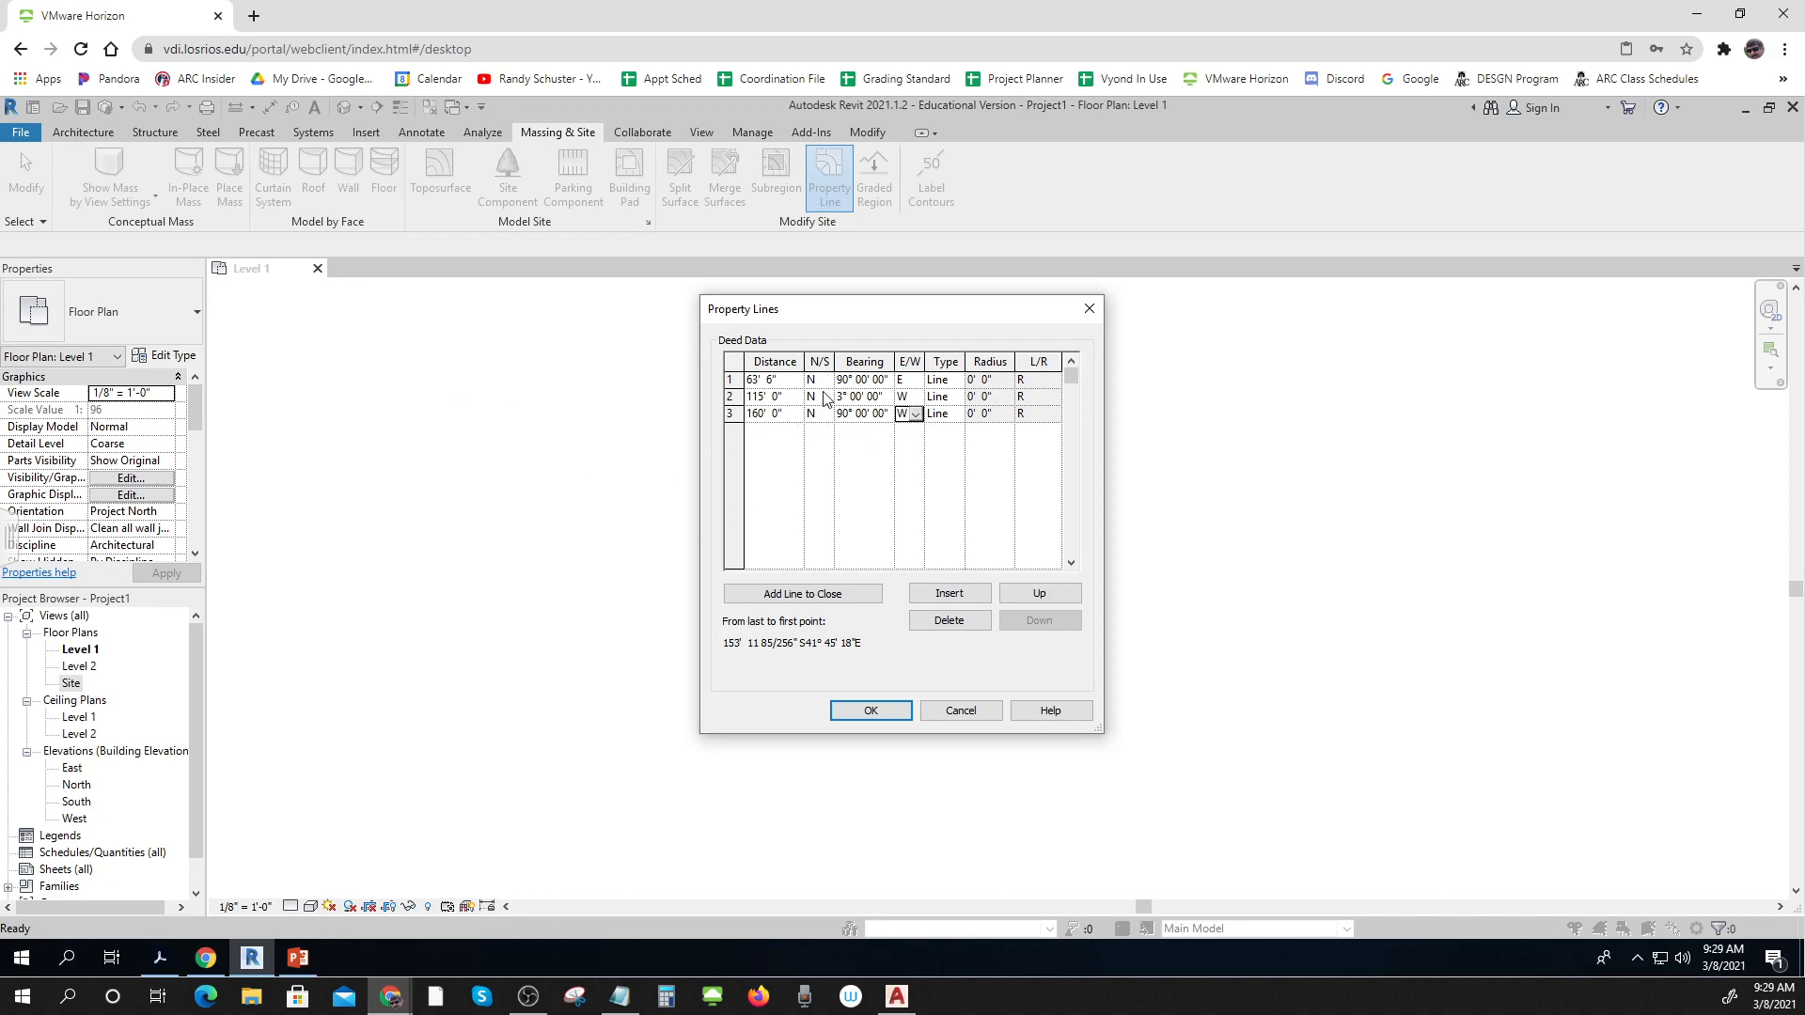
- Add a fourth deed line 75' long running due south
left_click(958, 596)
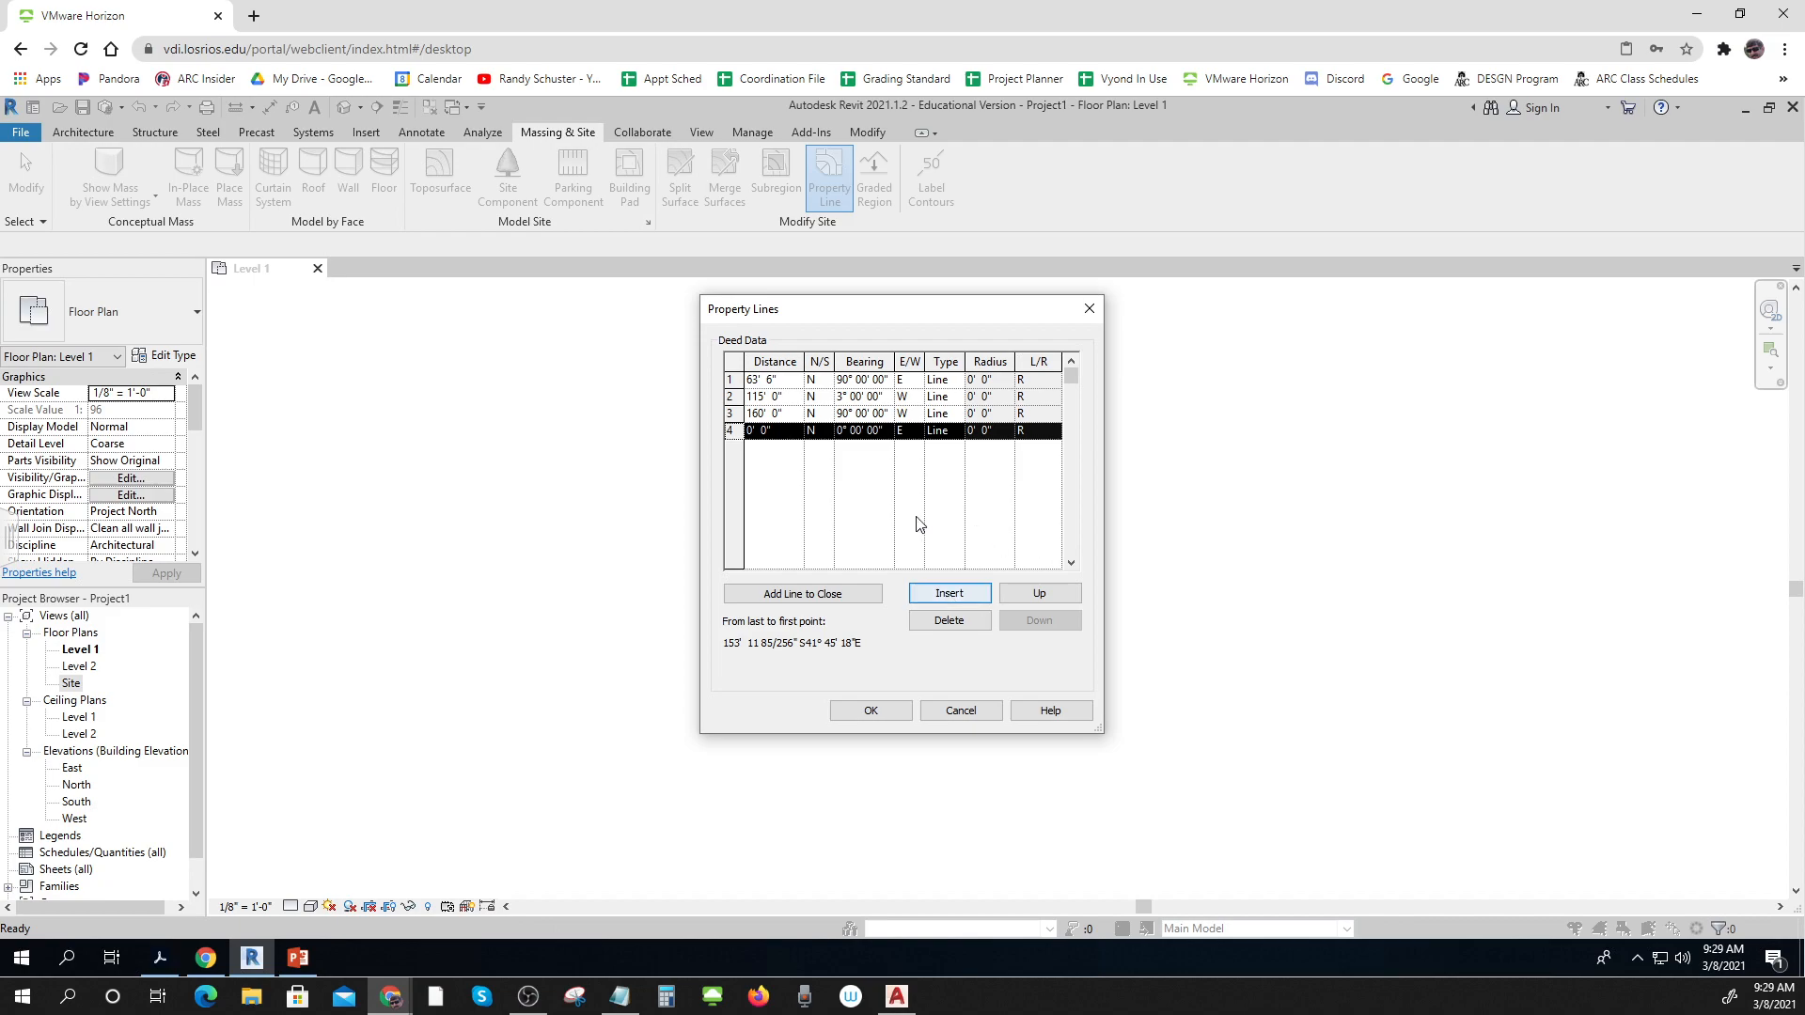
left_click(788, 429)
type("75")
left_click(820, 433)
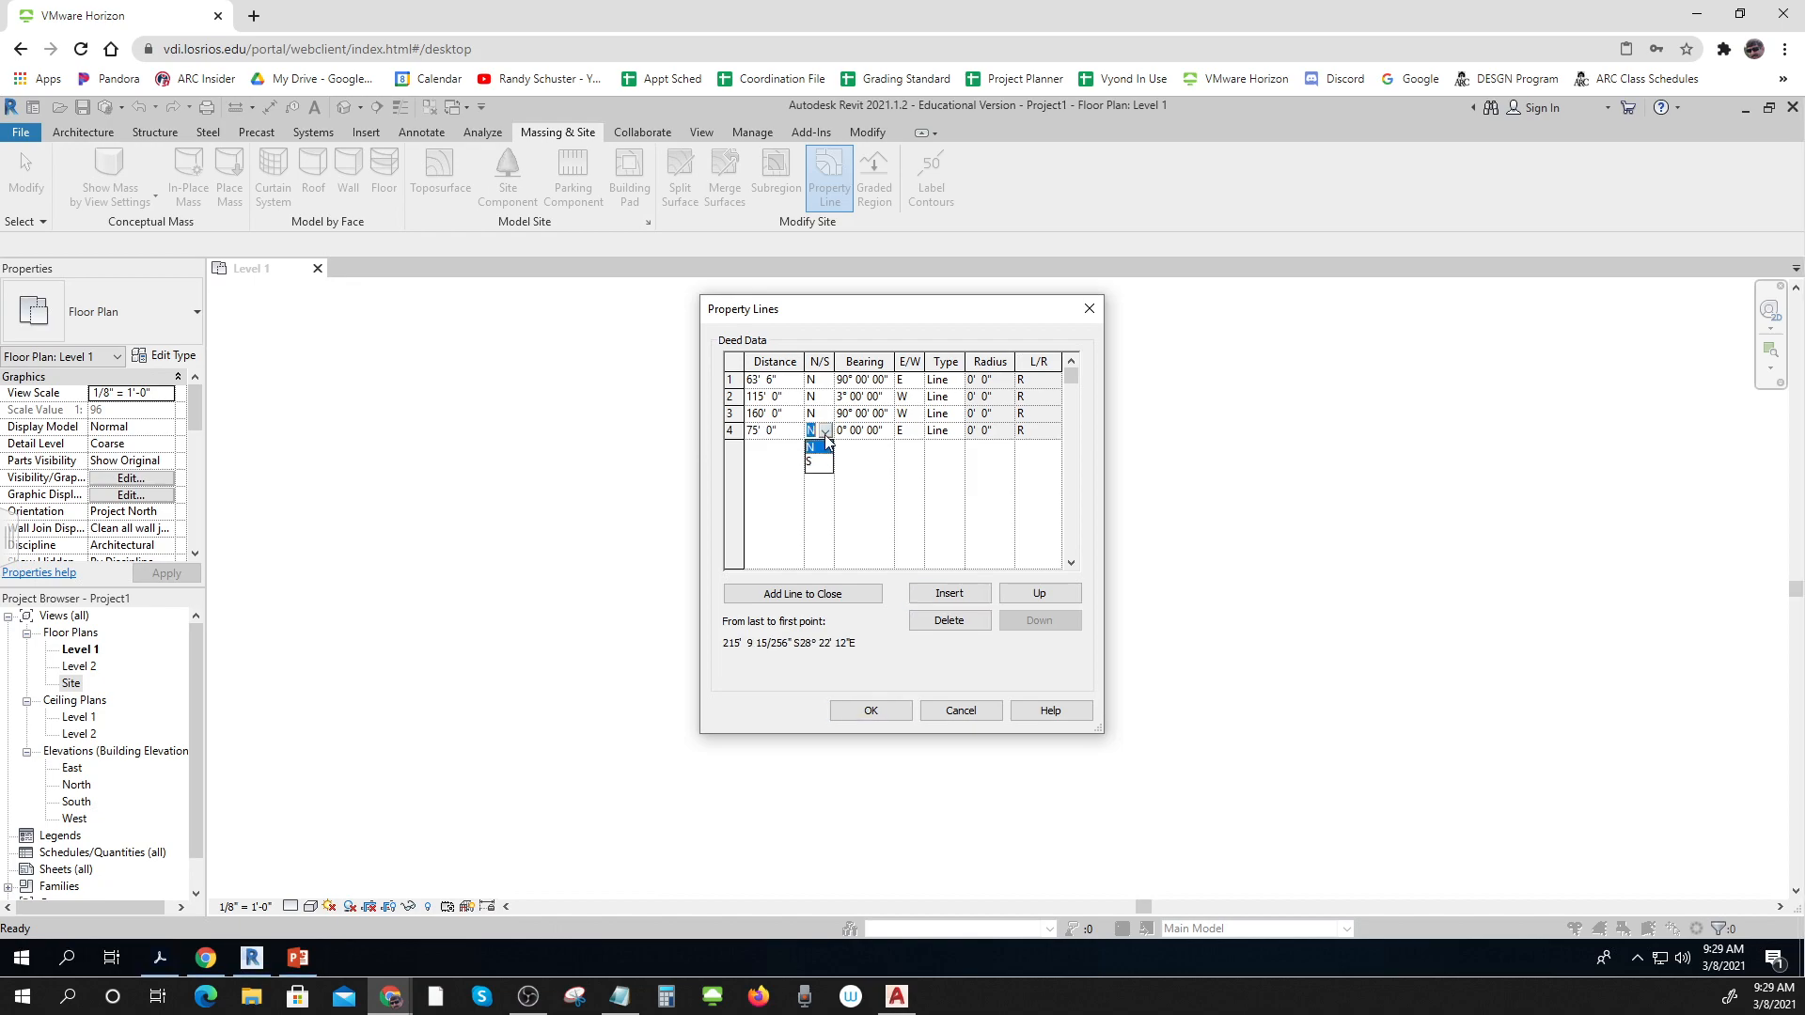
left_click(817, 463)
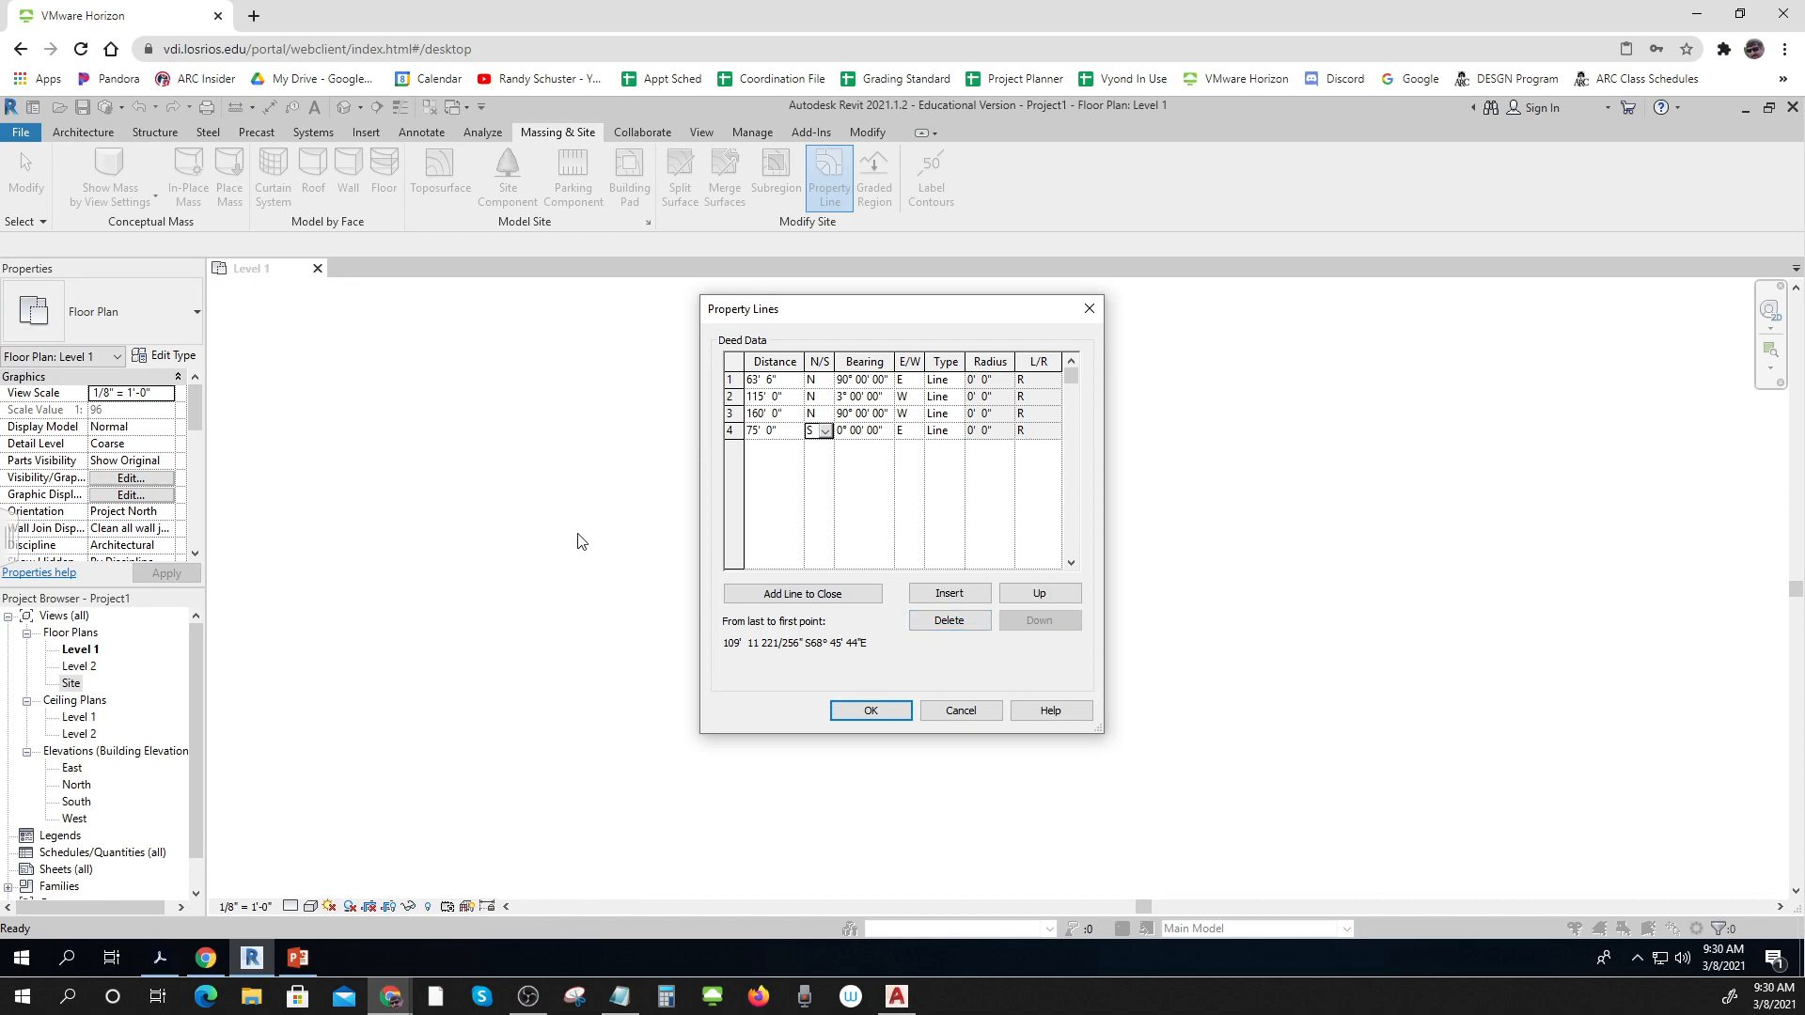
- Add the line that closes the boundary and place the property lines in the Level 1 floor plan
left_click(804, 594)
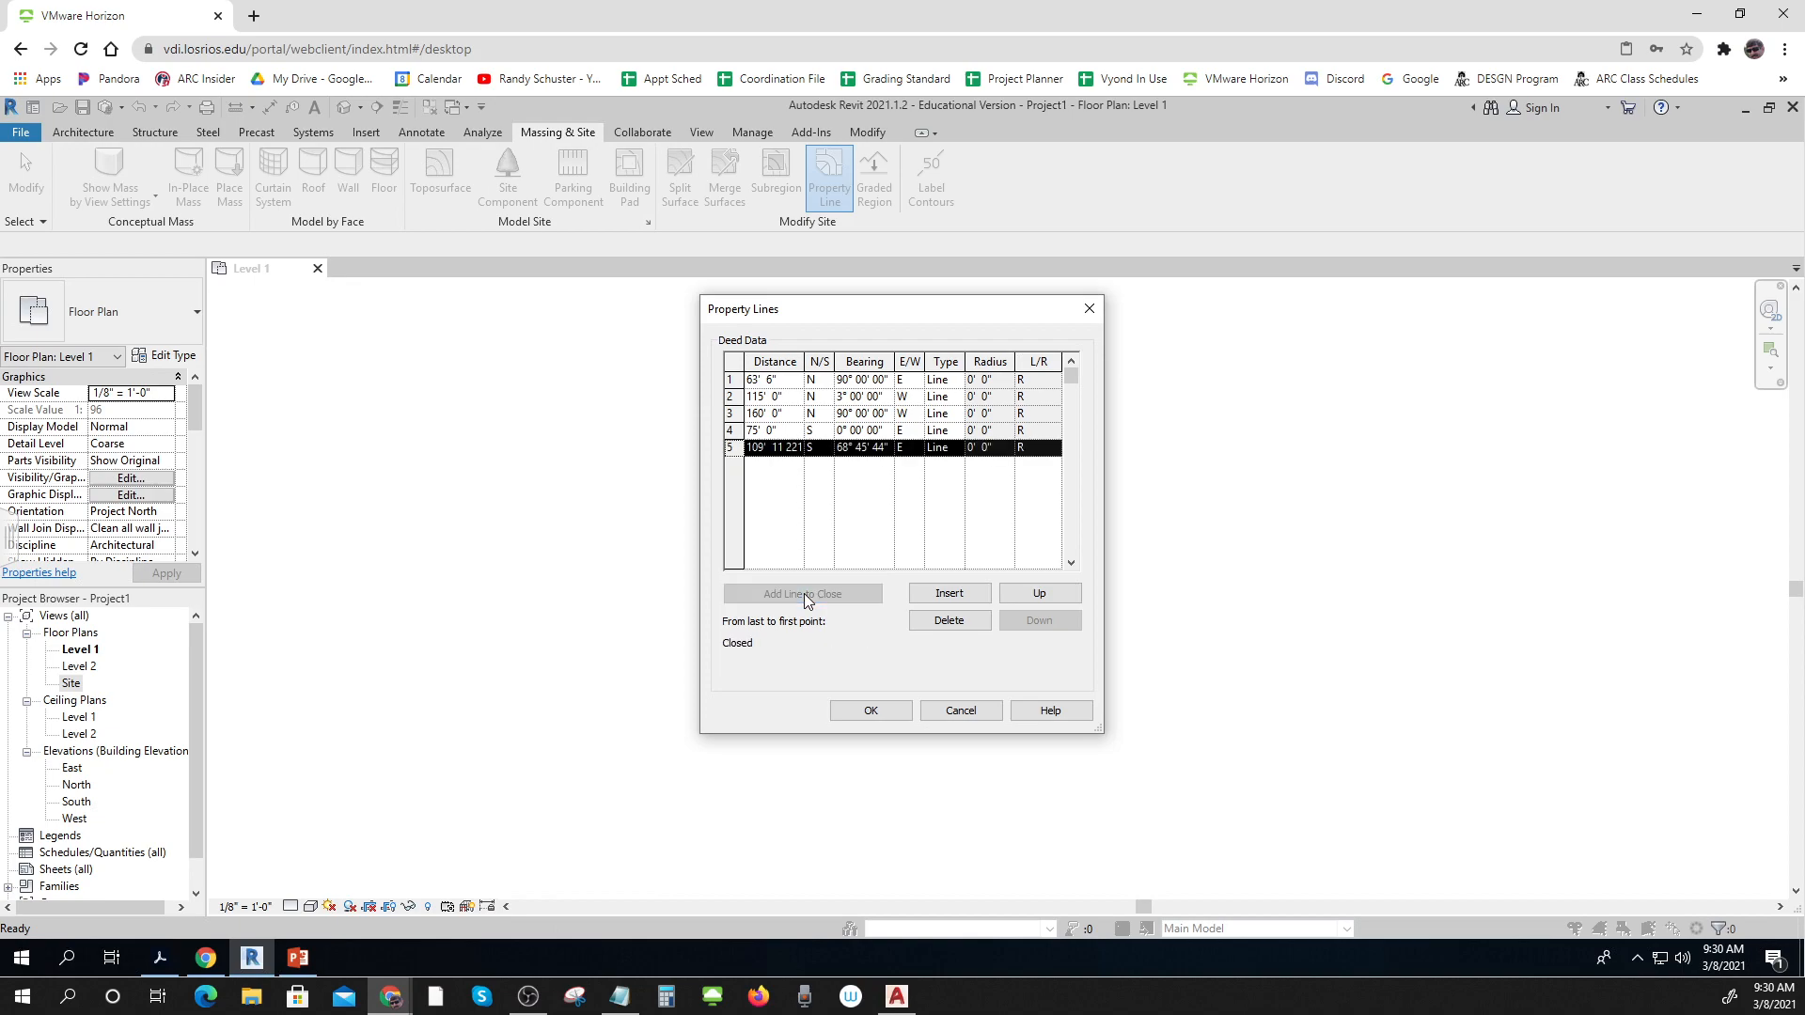
left_click(883, 719)
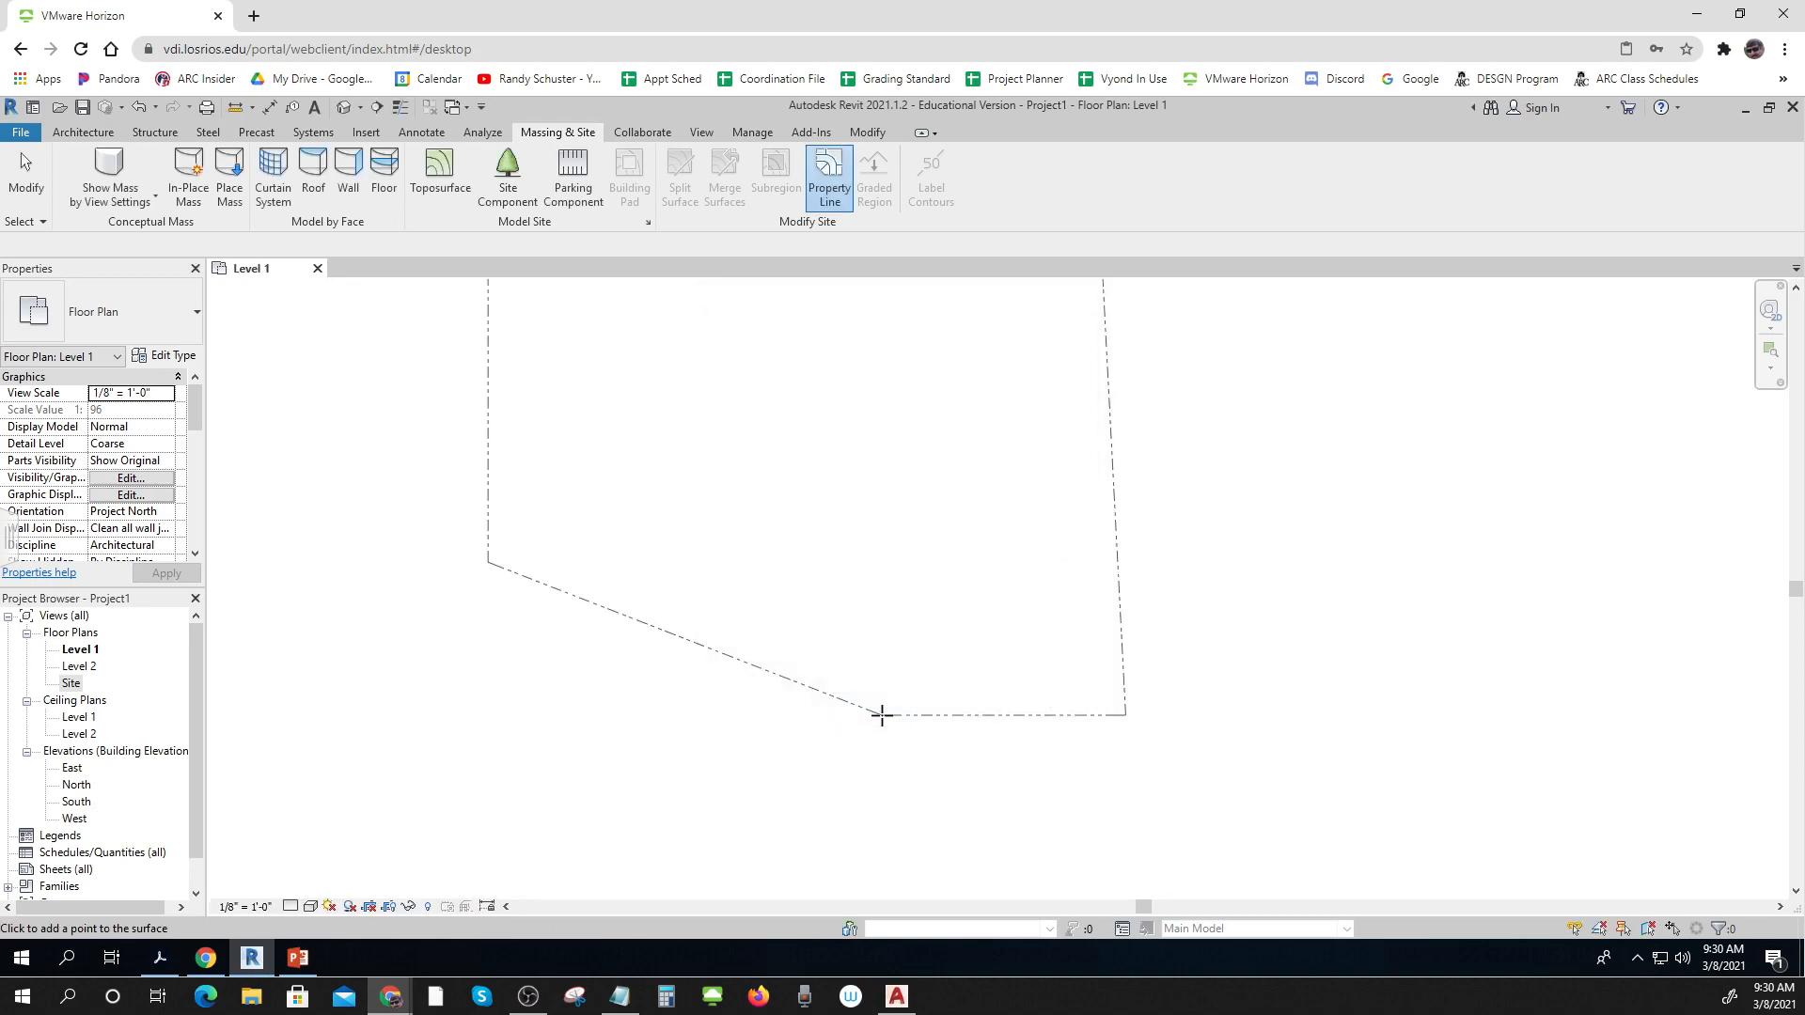
middle_click_drag(863, 757, 965, 752)
left_click(965, 752)
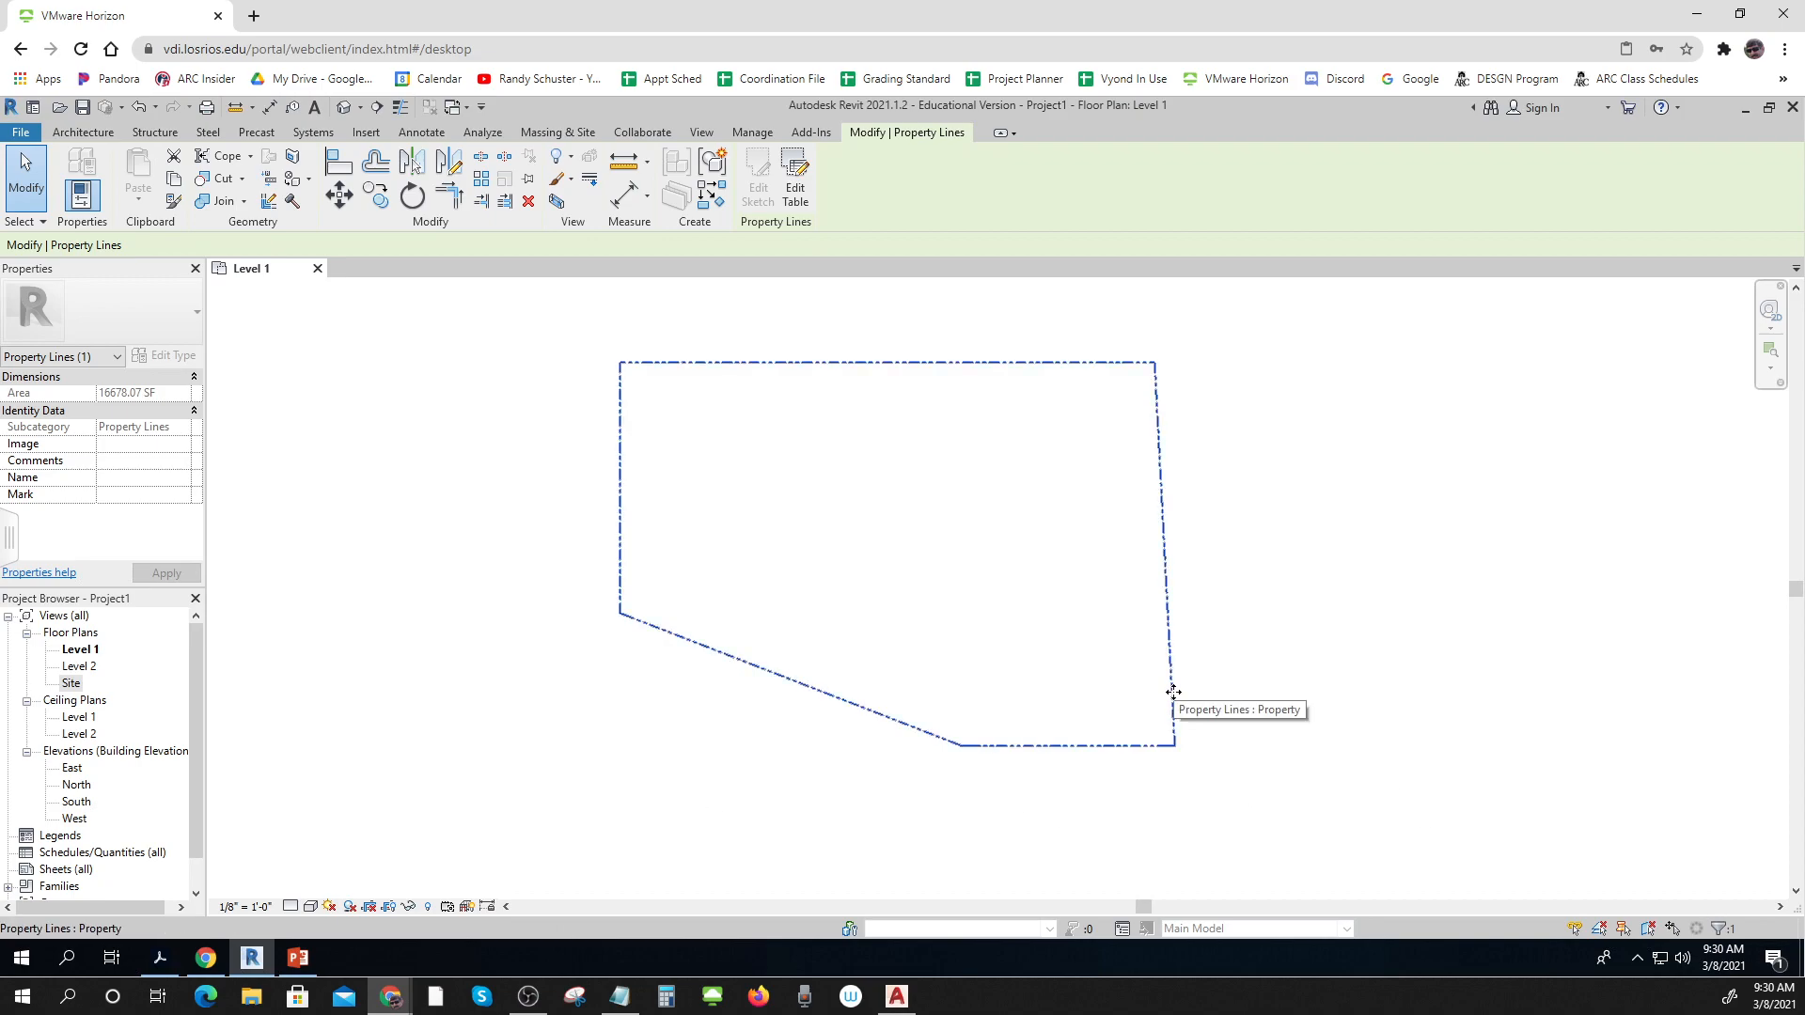
key("ctrl")
key("ctrl")
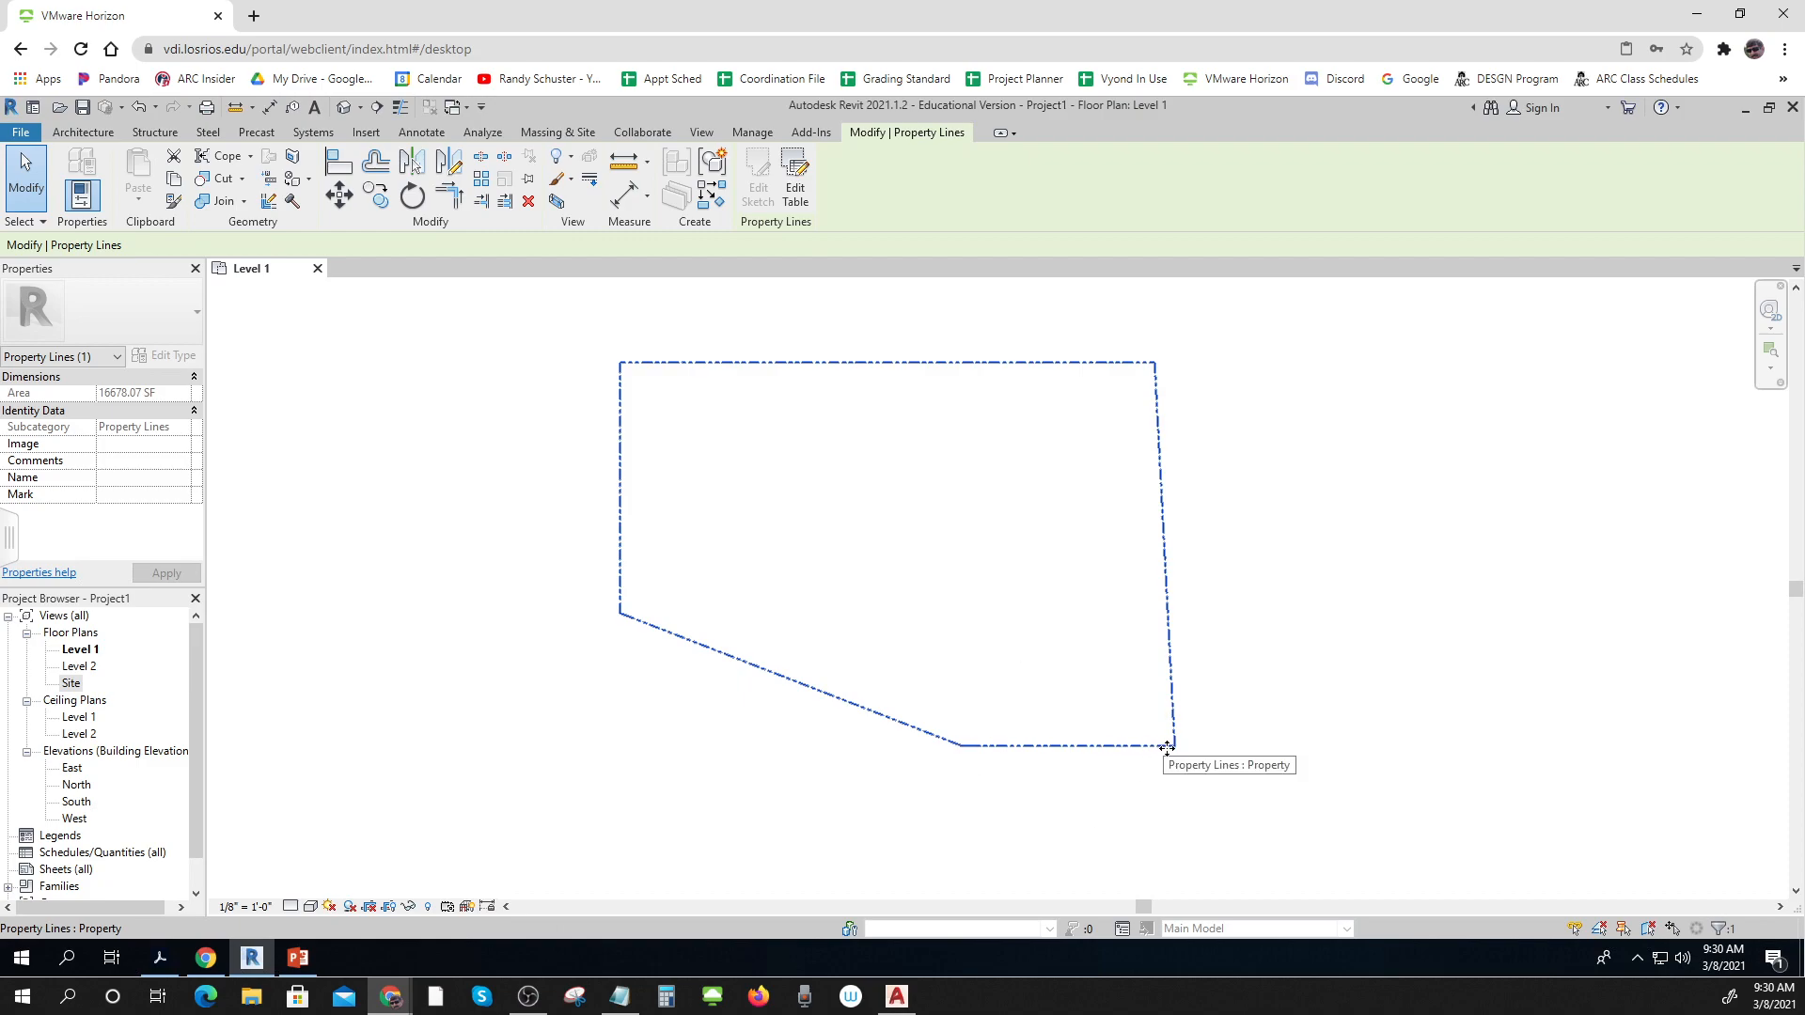
key("ctrl")
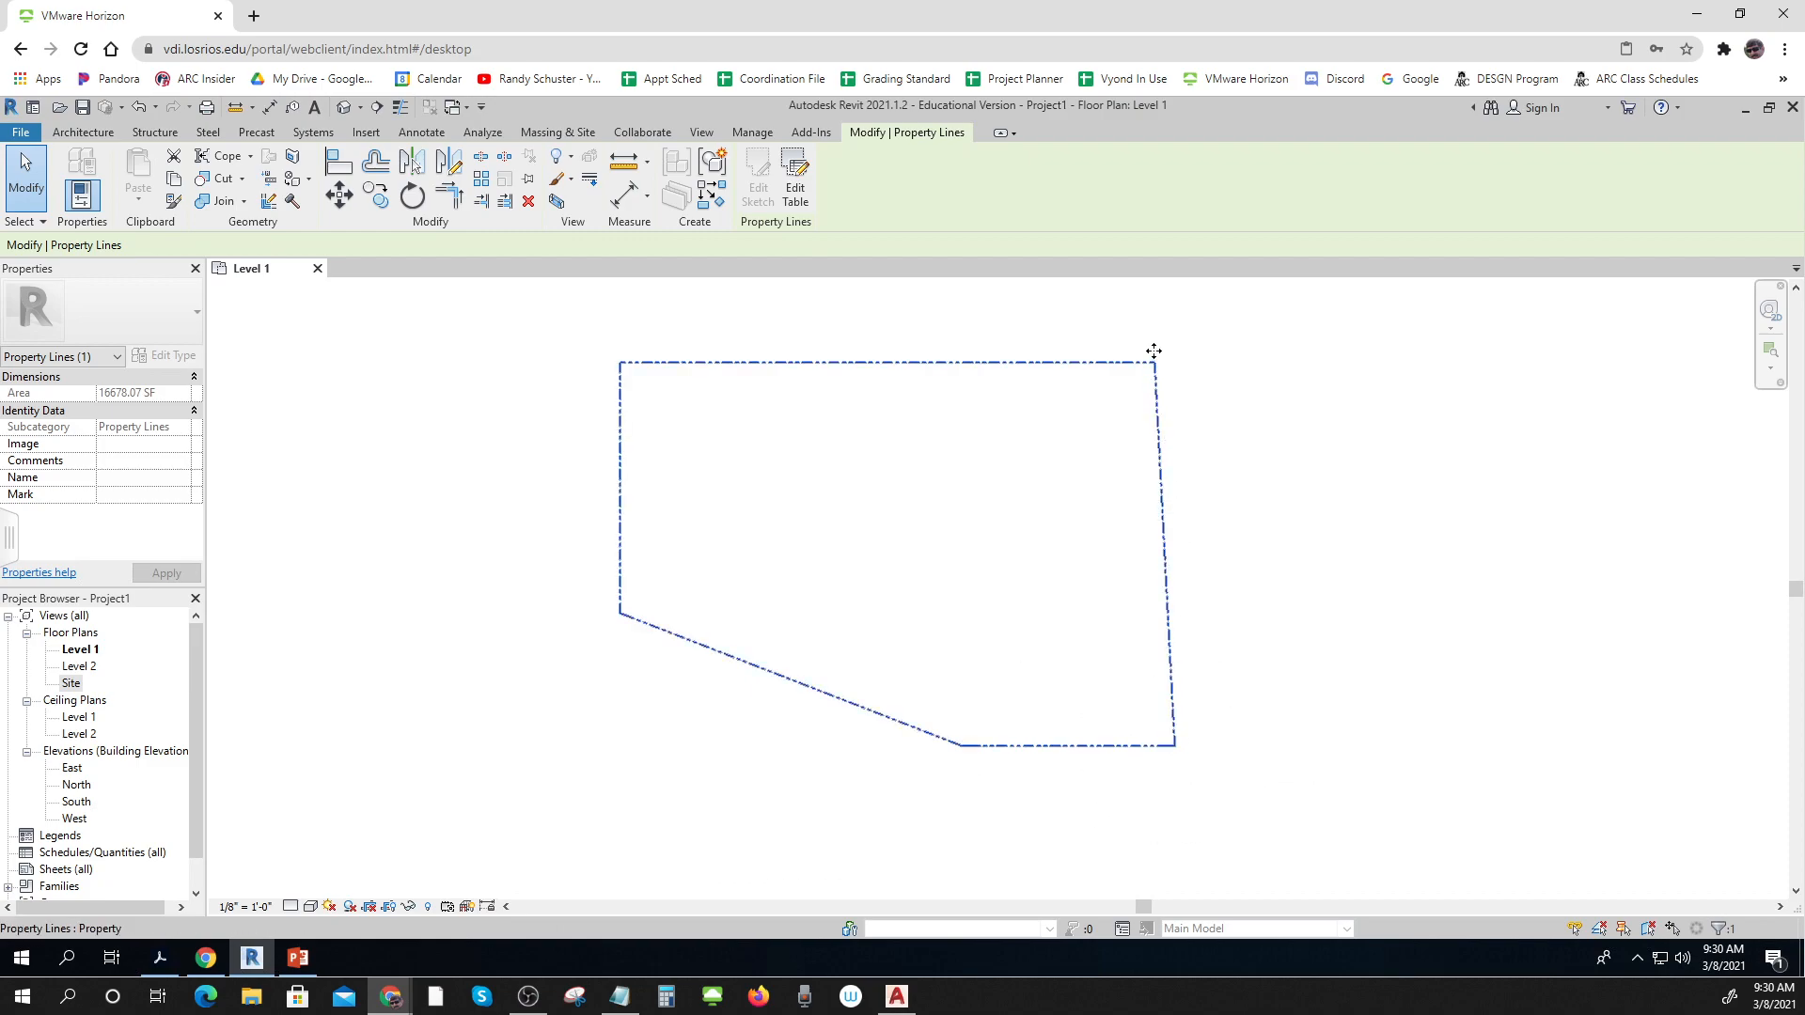
key("ctrl")
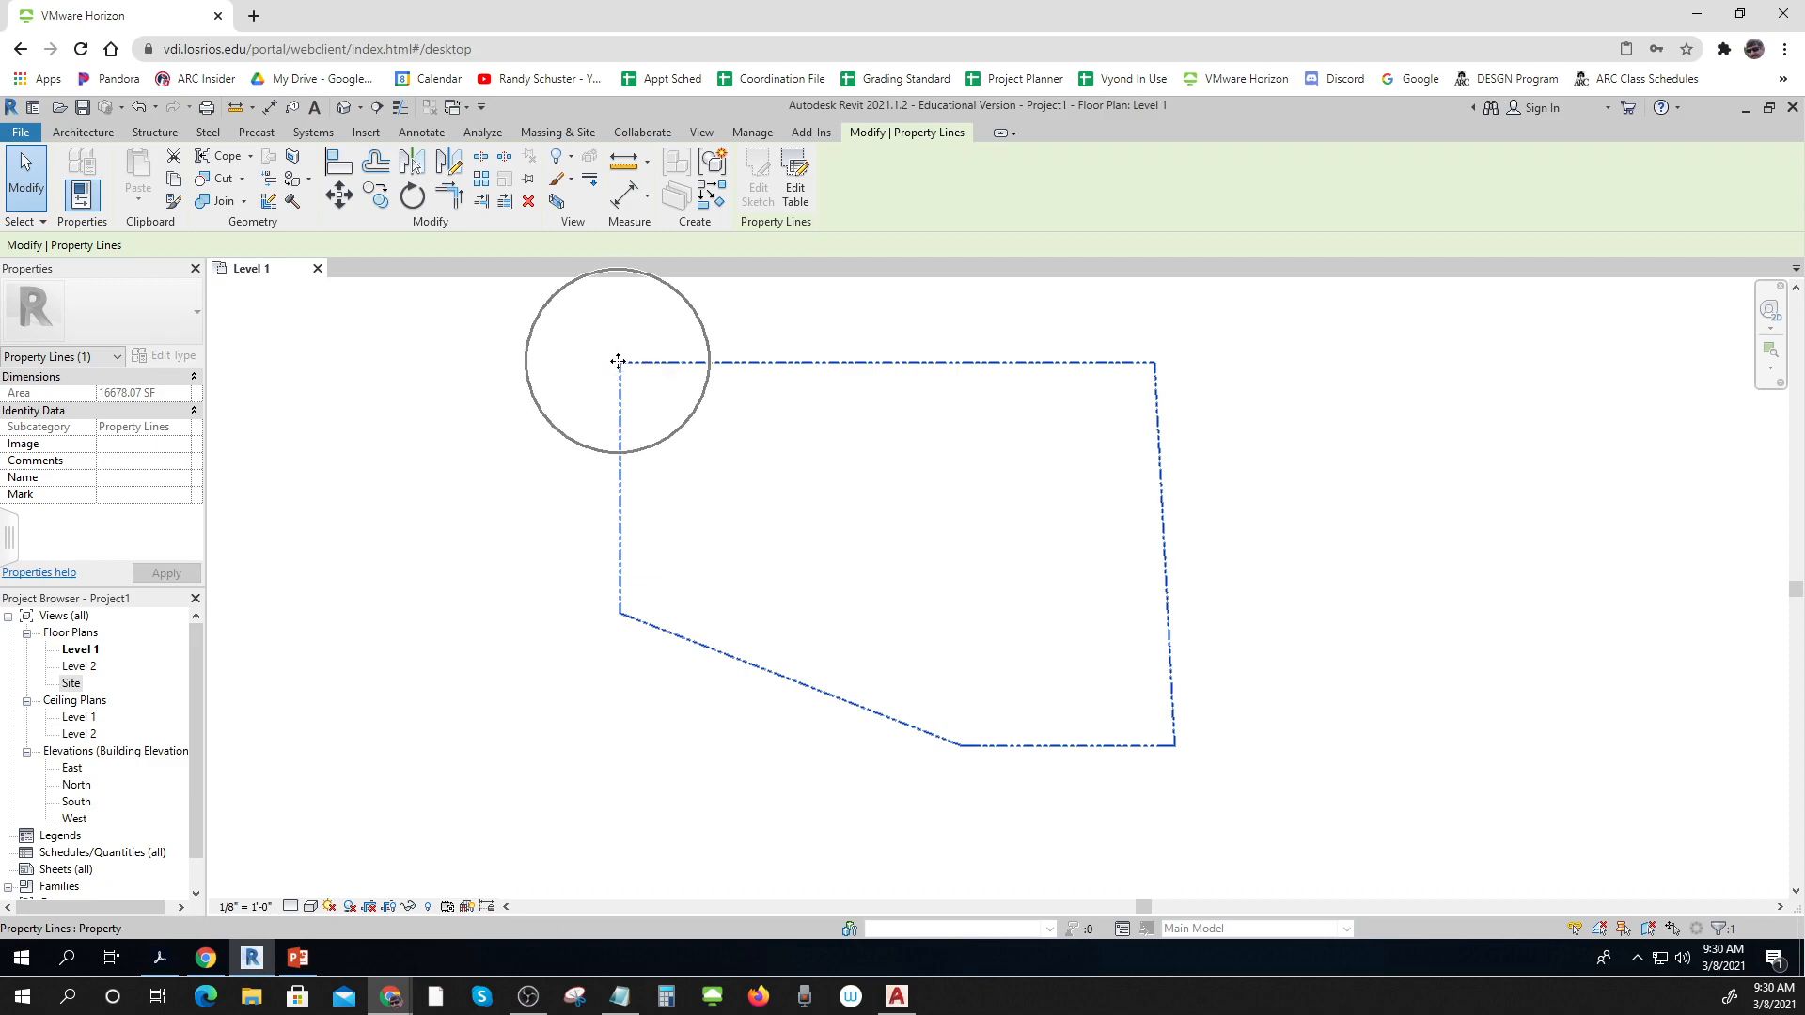
key("ctrl")
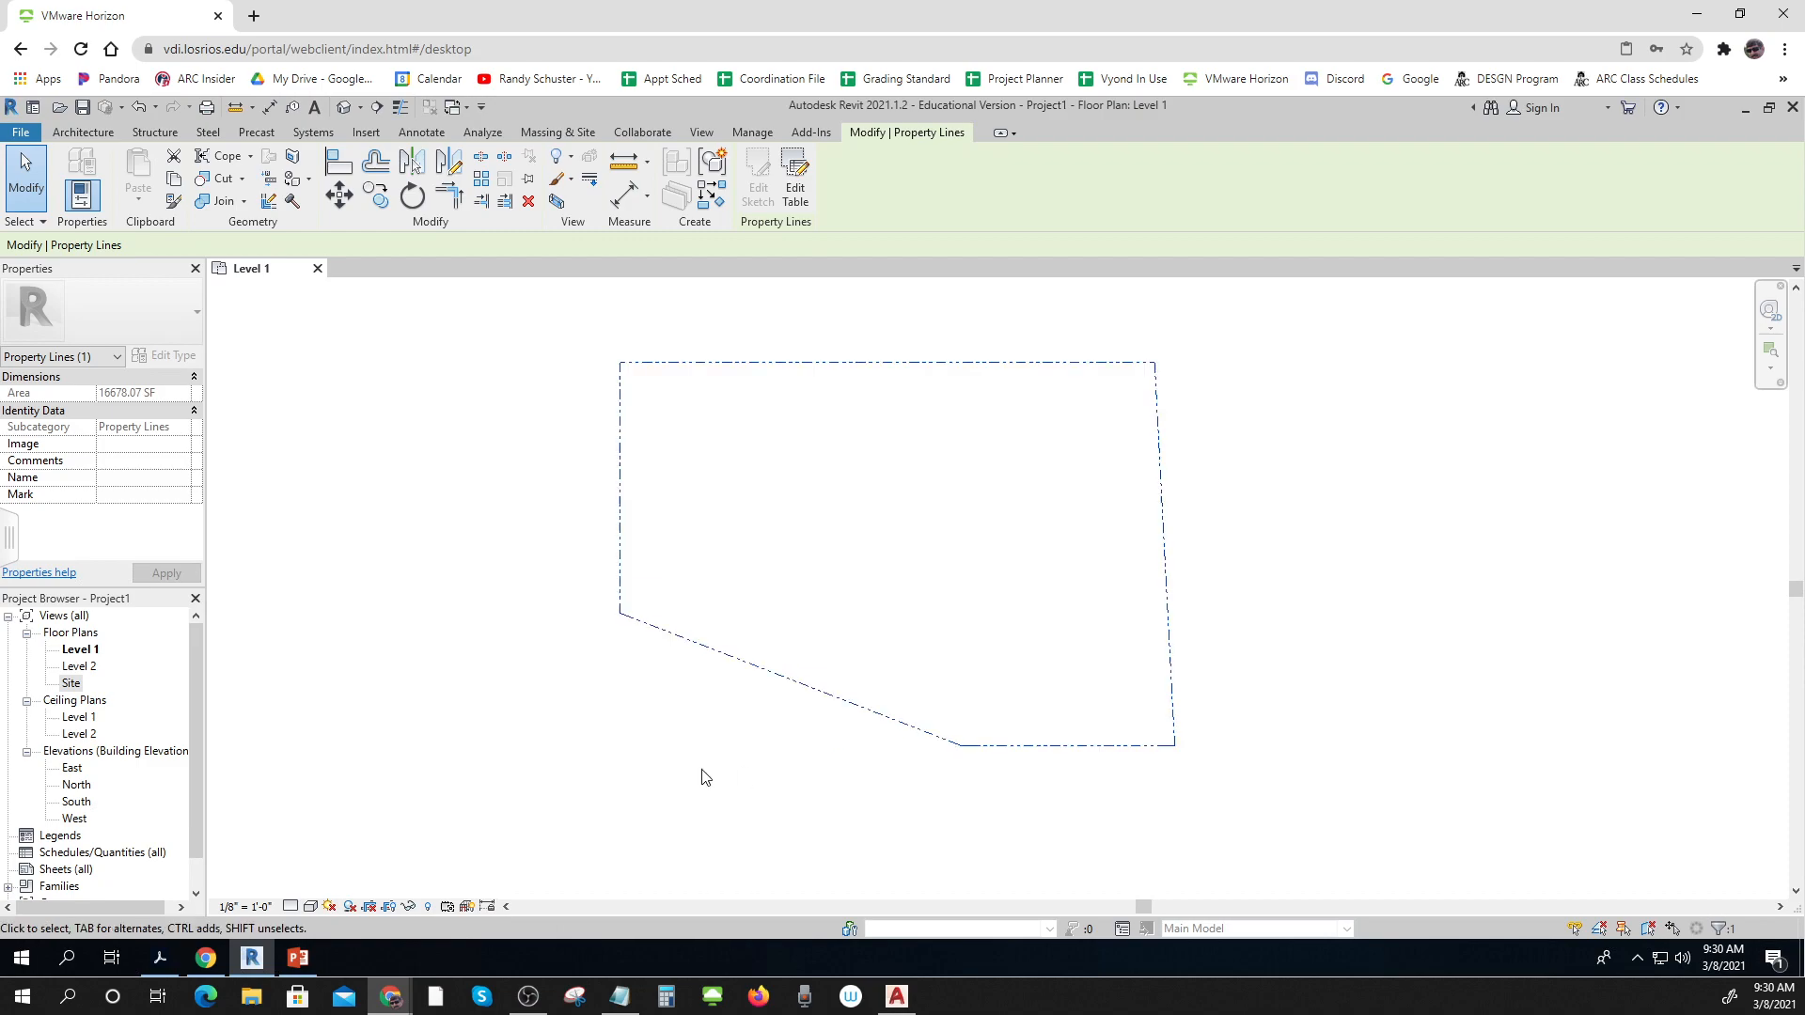